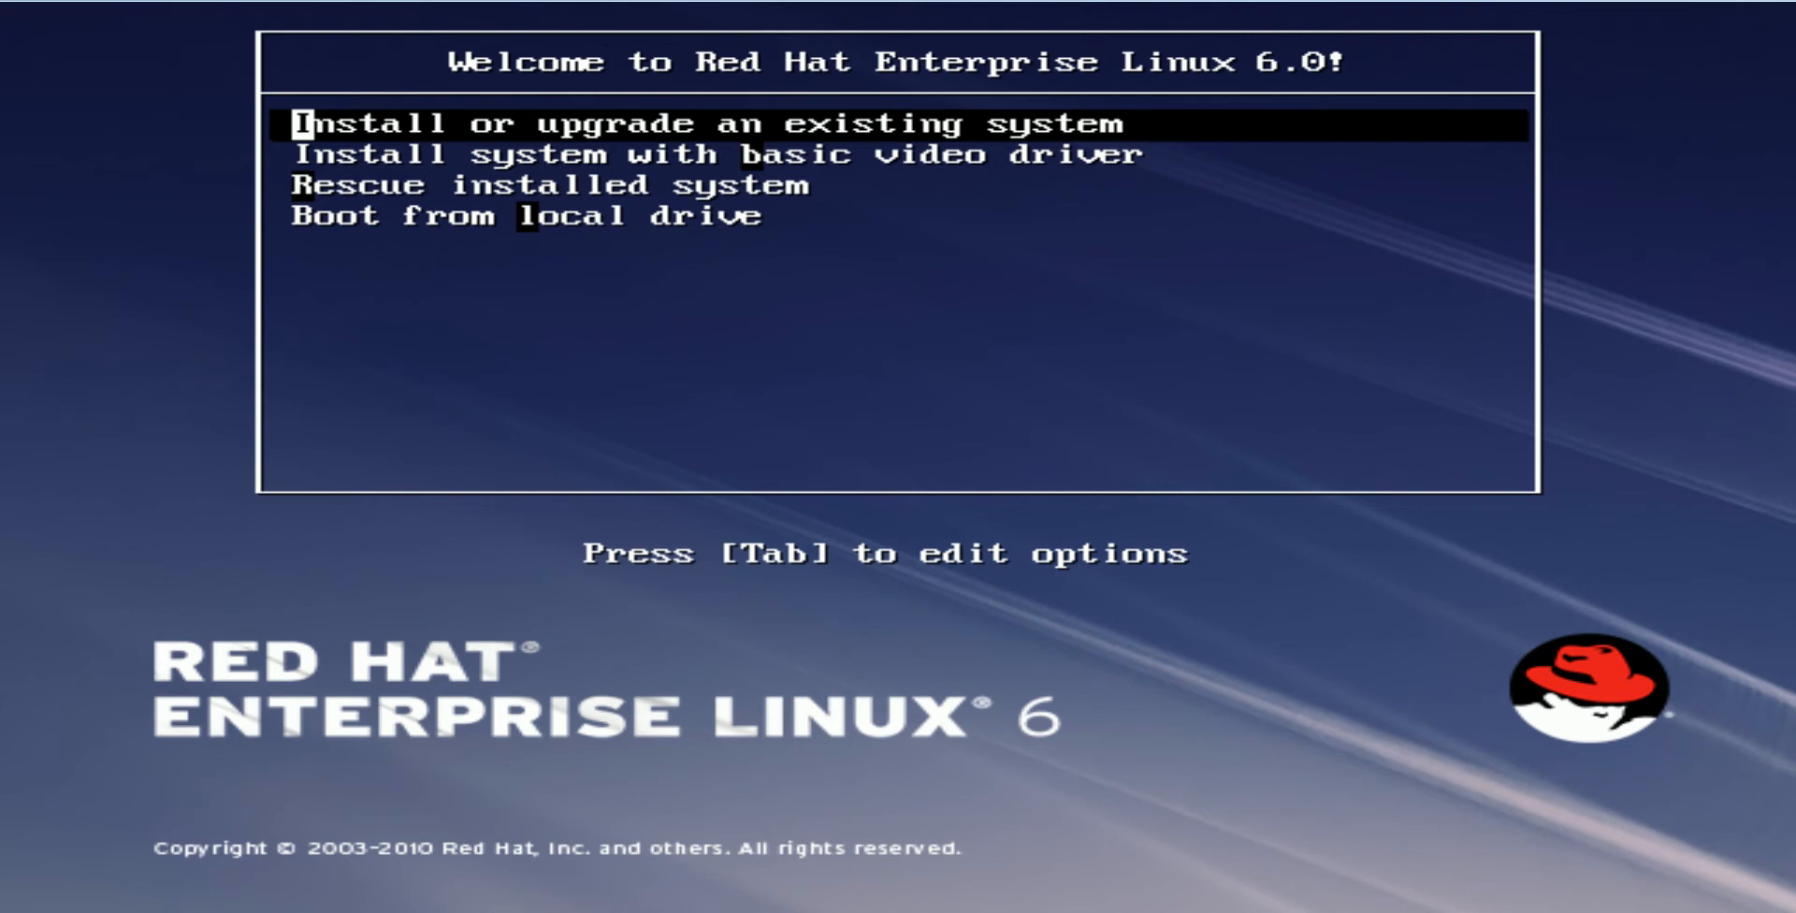
# Boot the 'Install or upgrade an existing system' entry from the RHEL 6 boot menu
pyautogui.press('Return')
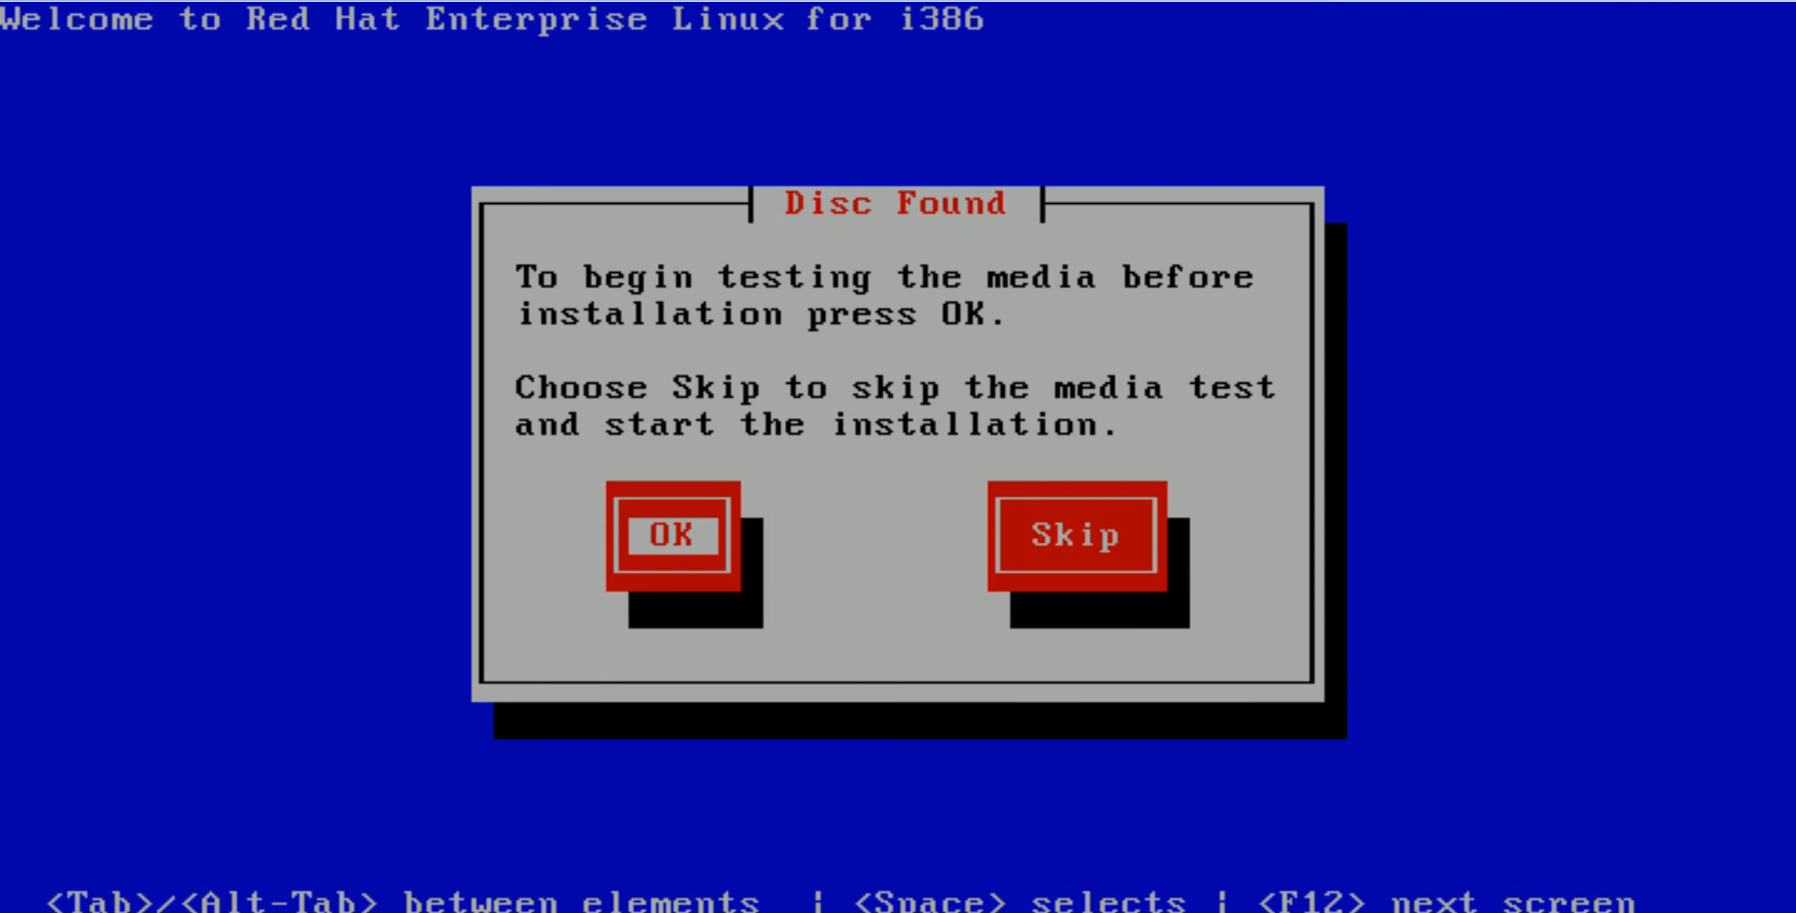
# Choose Skip in the Disc Found dialog to bypass the media check
pyautogui.press('Tab')
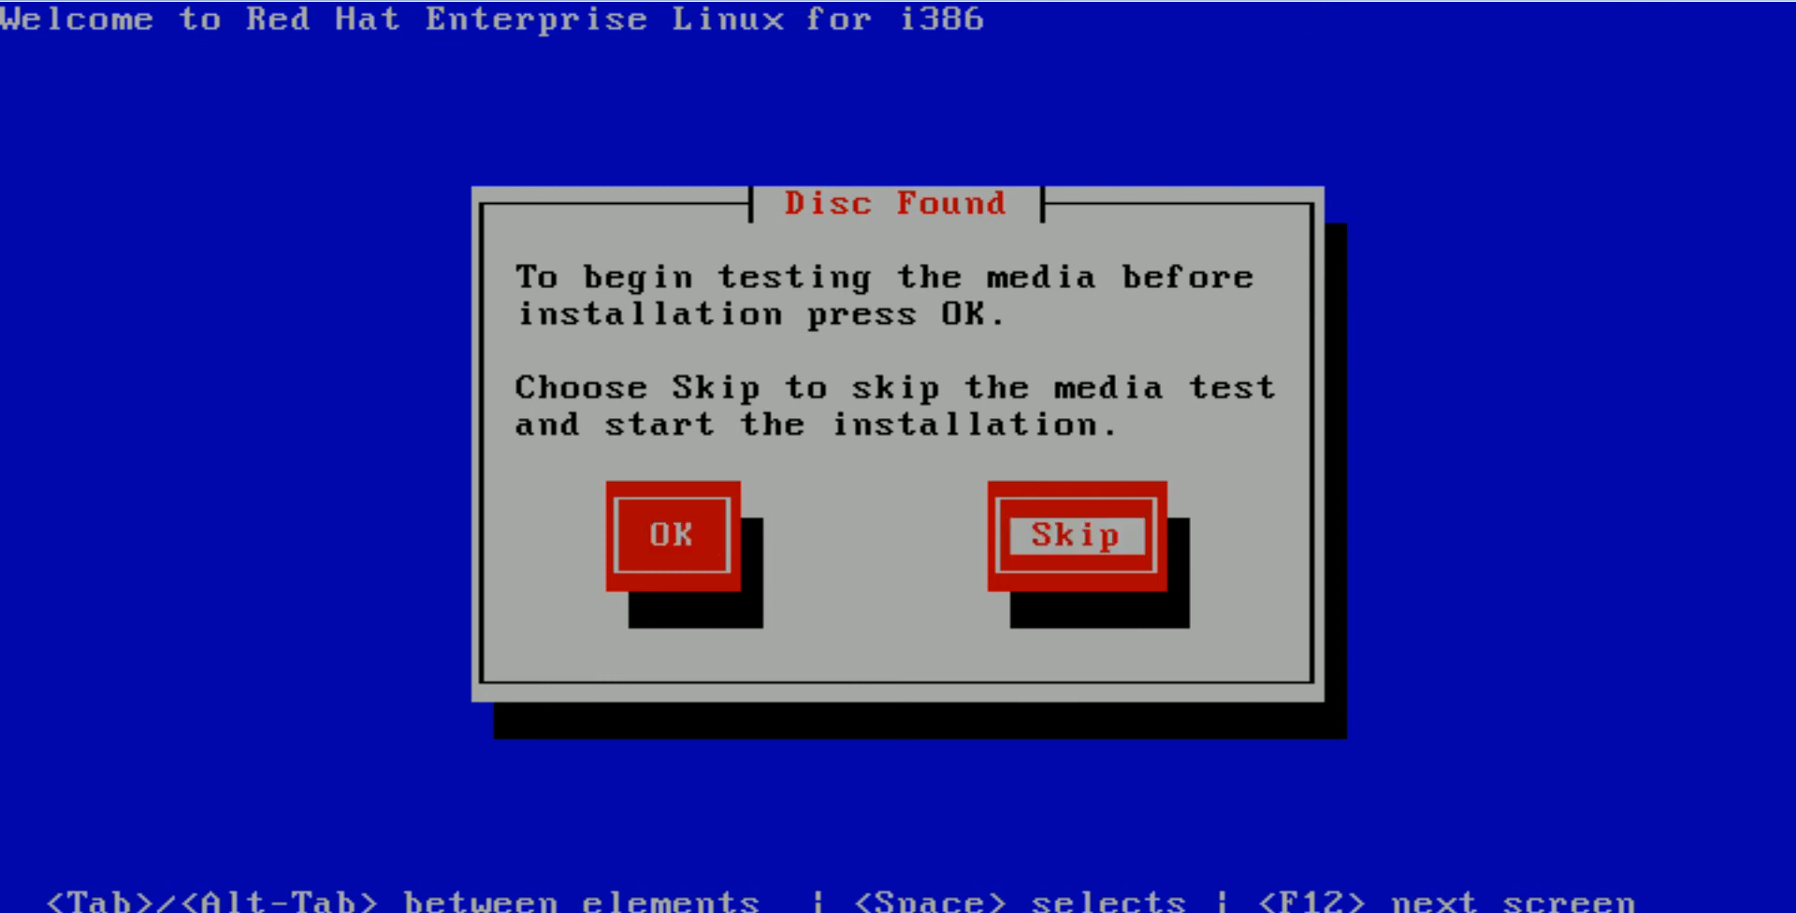
pyautogui.press('Return')
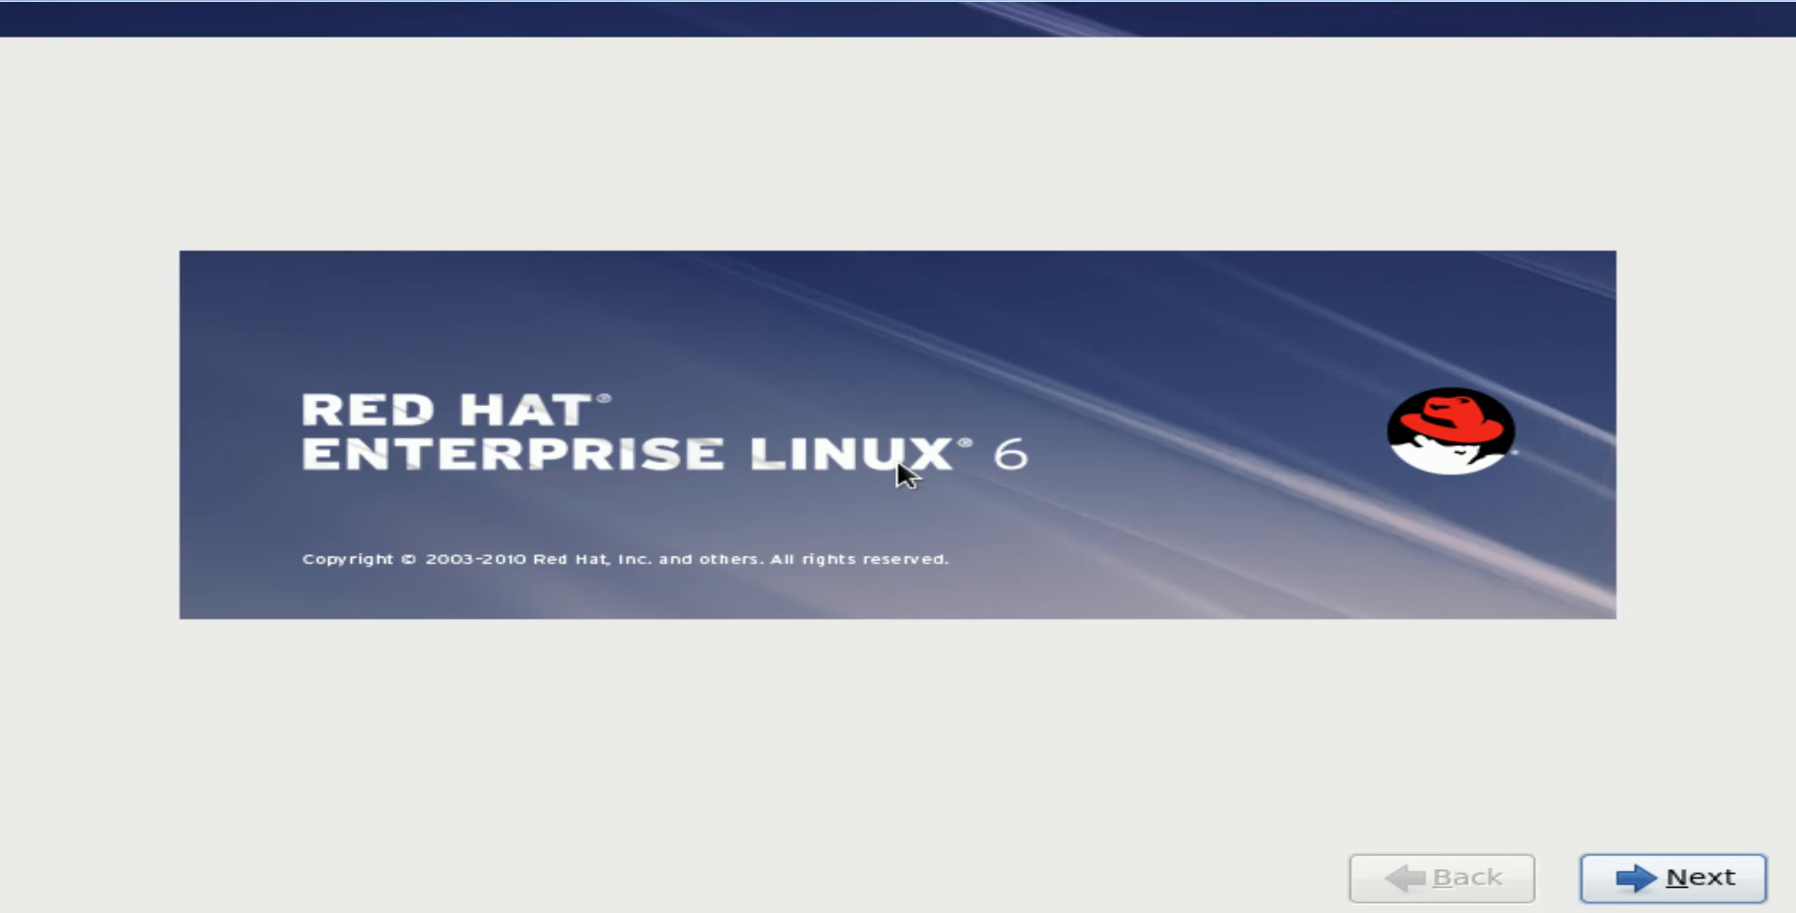
# Accept English language, U.S. English keyboard and Basic Storage Devices defaults
pyautogui.press('Return')
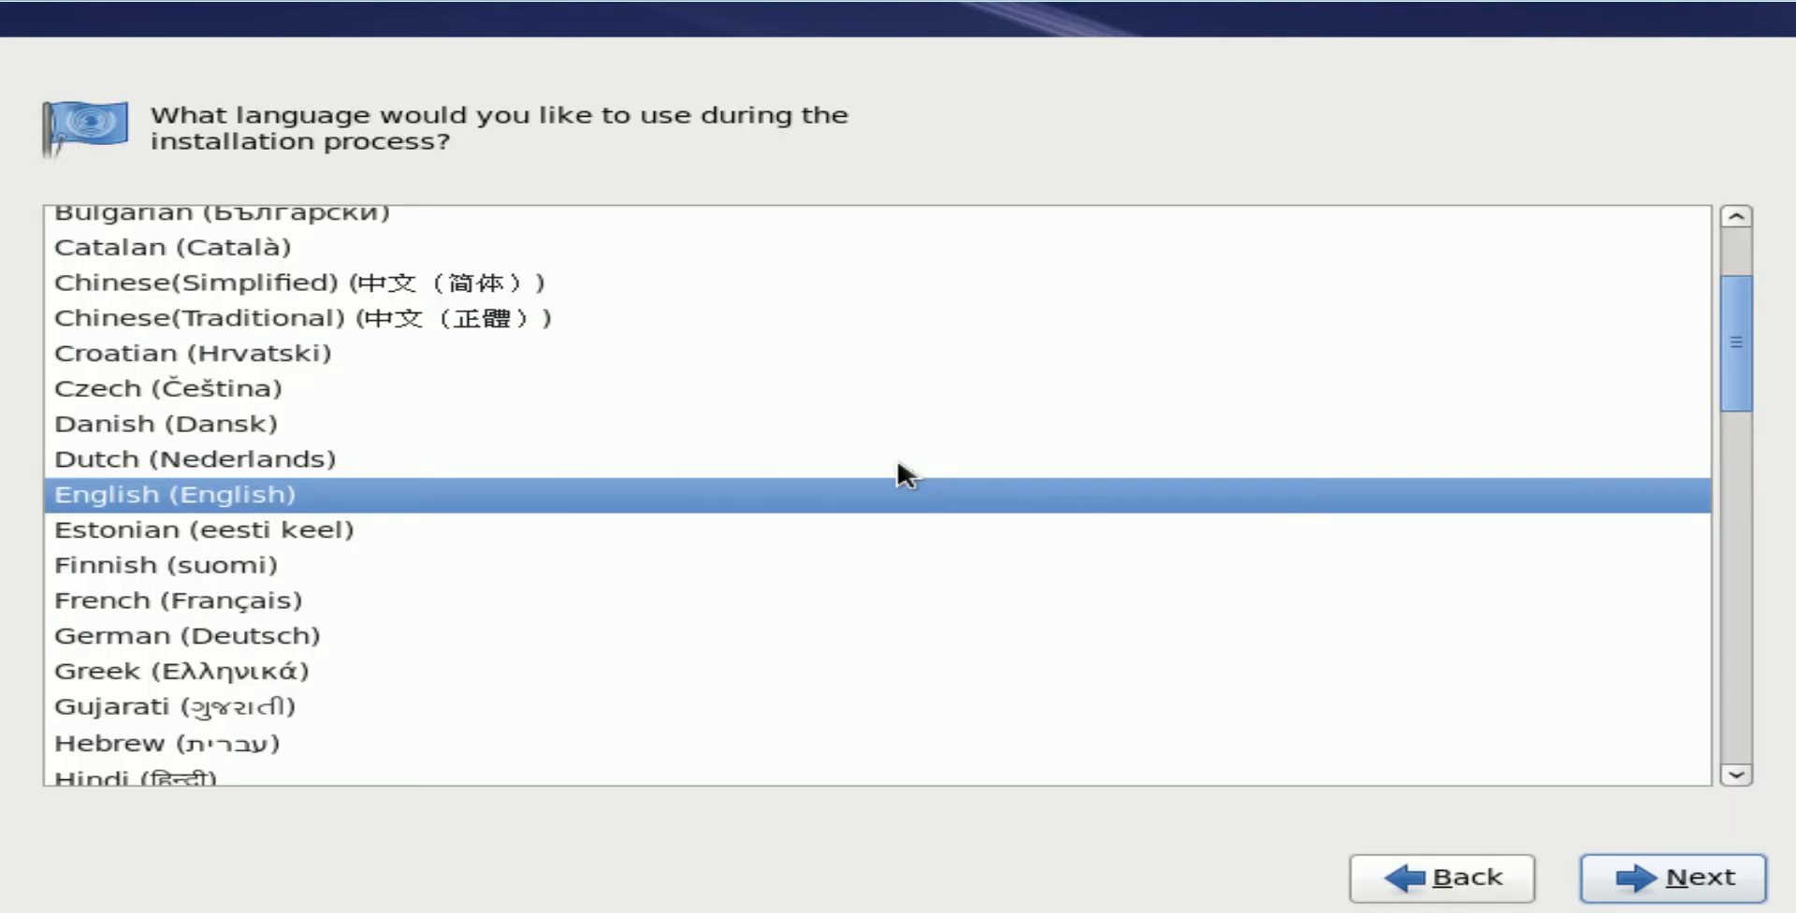
pyautogui.press('Return')
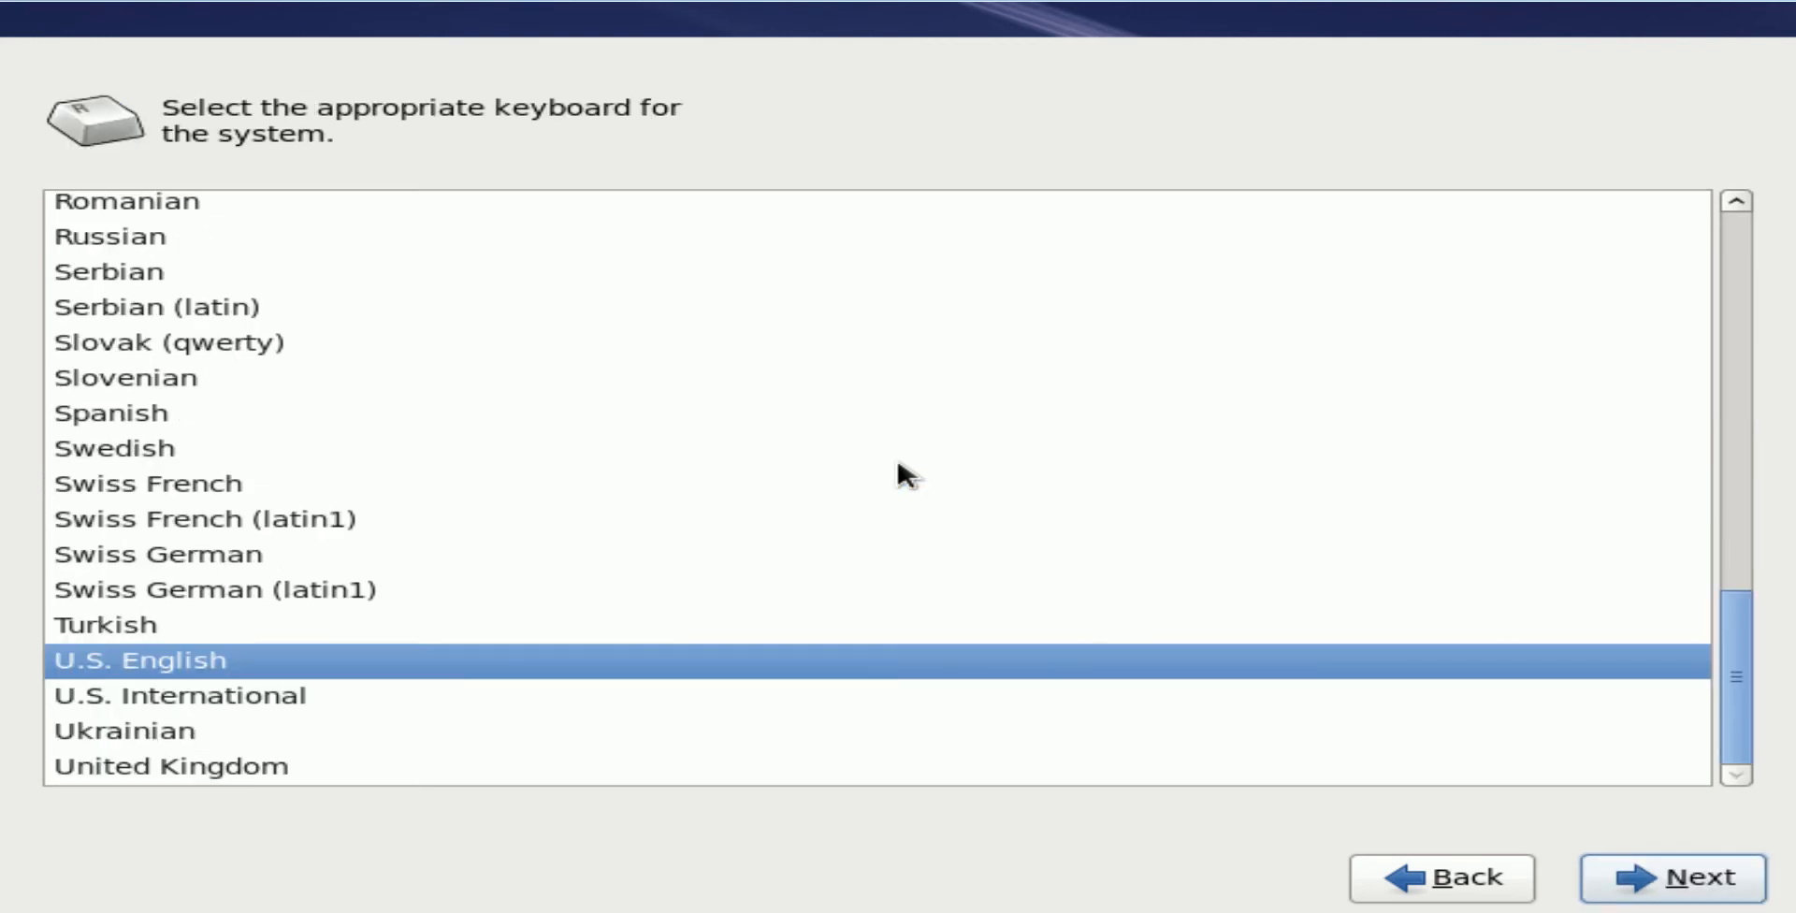
pyautogui.press('Return')
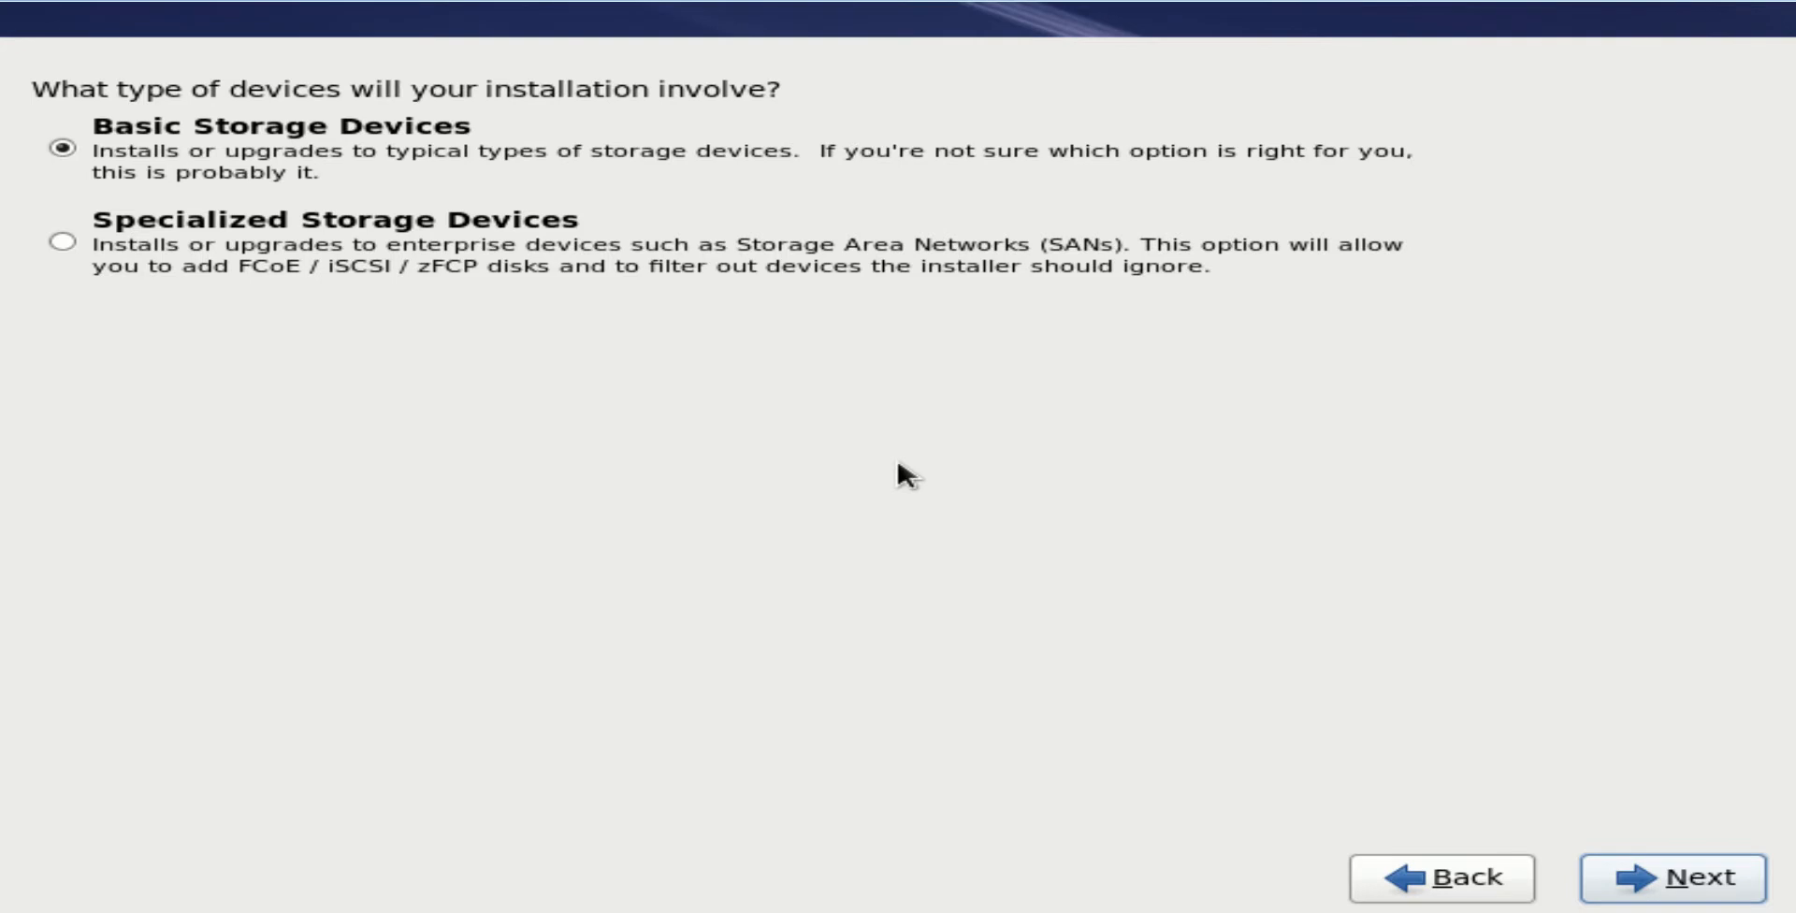
pyautogui.press('Return')
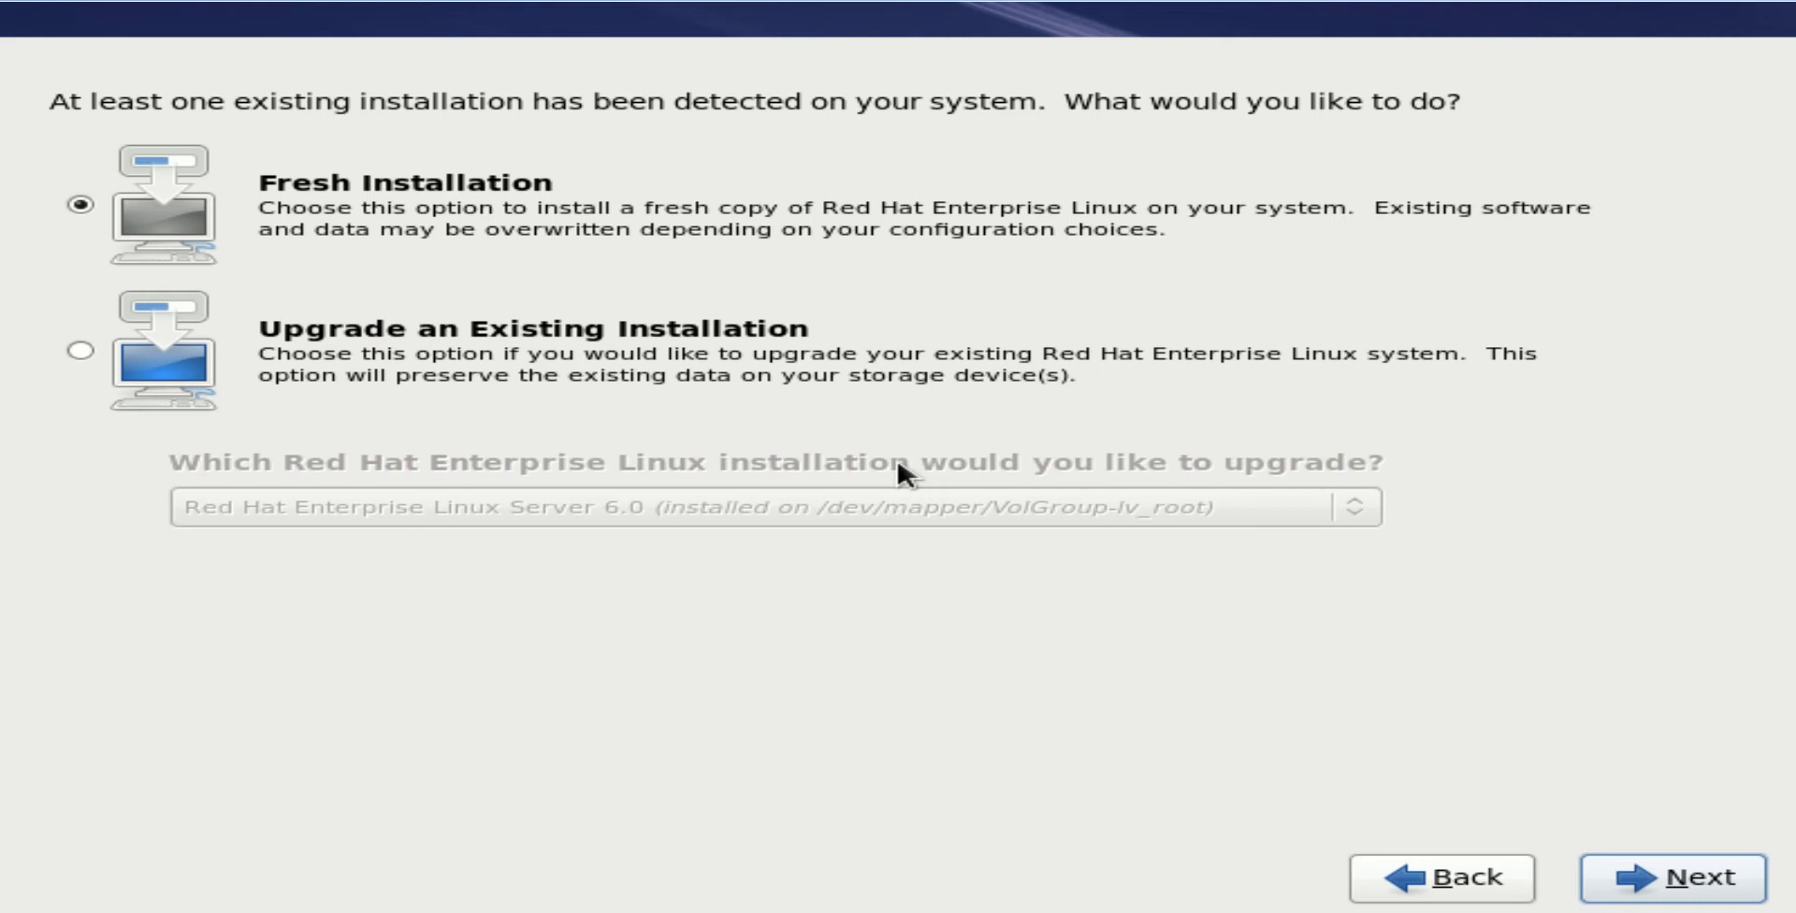
# Choose Fresh Installation, keeping hostname localhost.localdomain and time zone America/New York
pyautogui.press('Return')
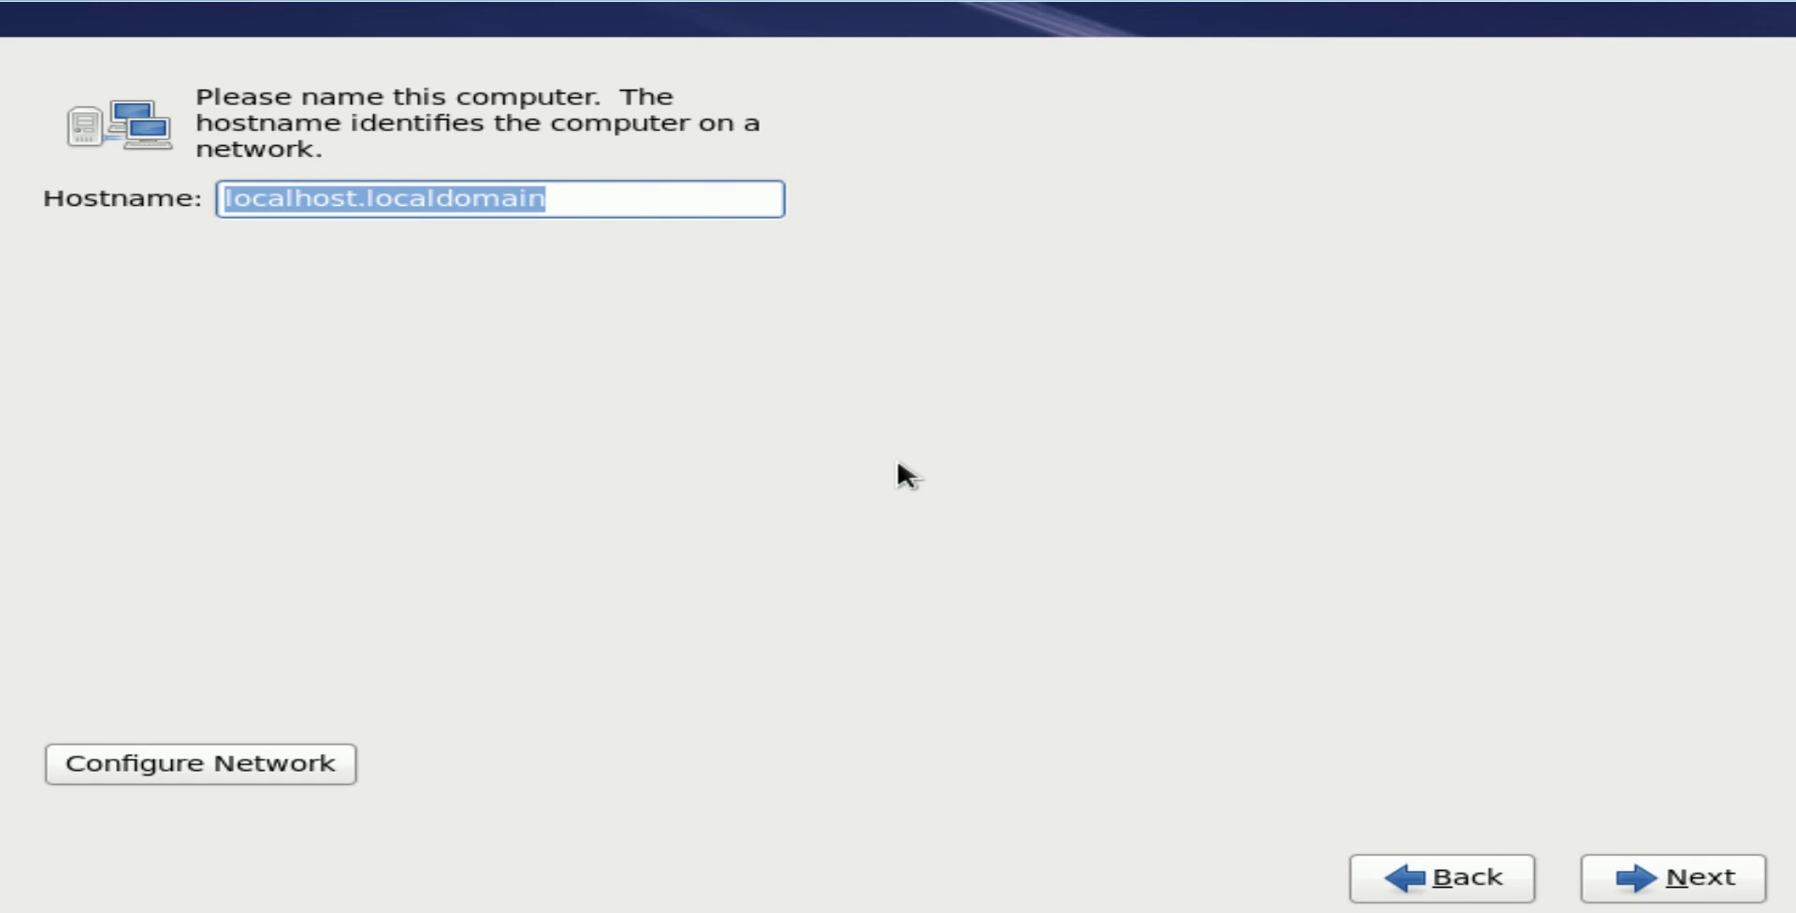
pyautogui.press('Tab')
pyautogui.press('Tab')
pyautogui.press('Tab')
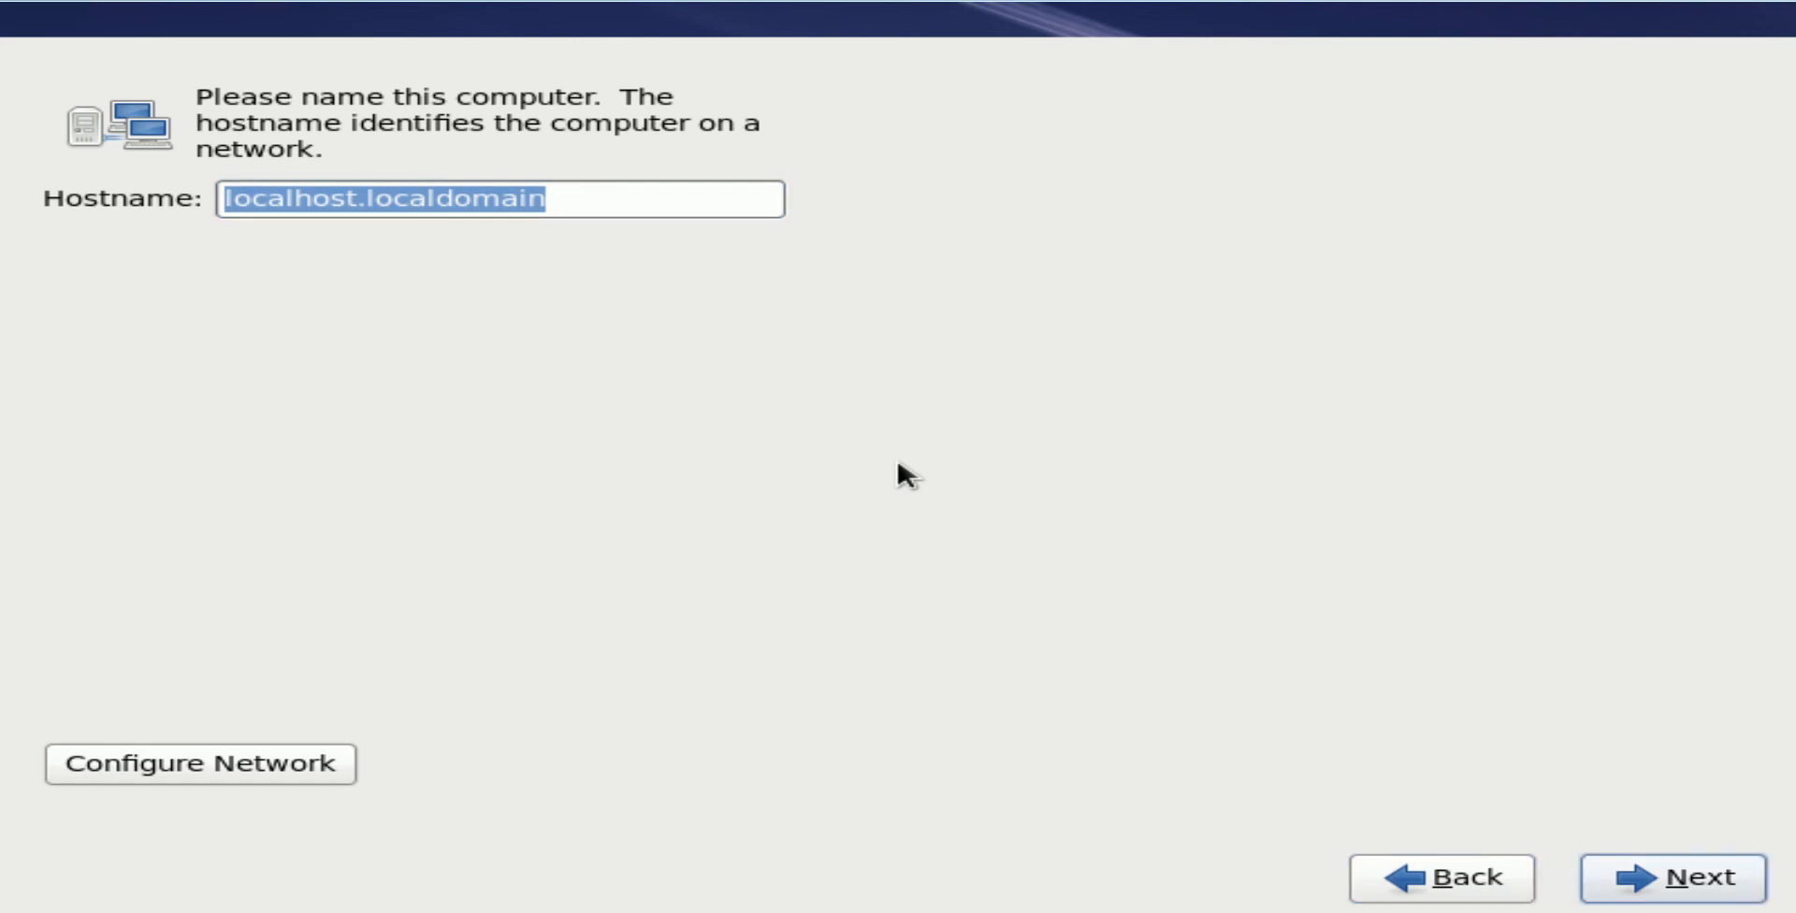
pyautogui.press('Return')
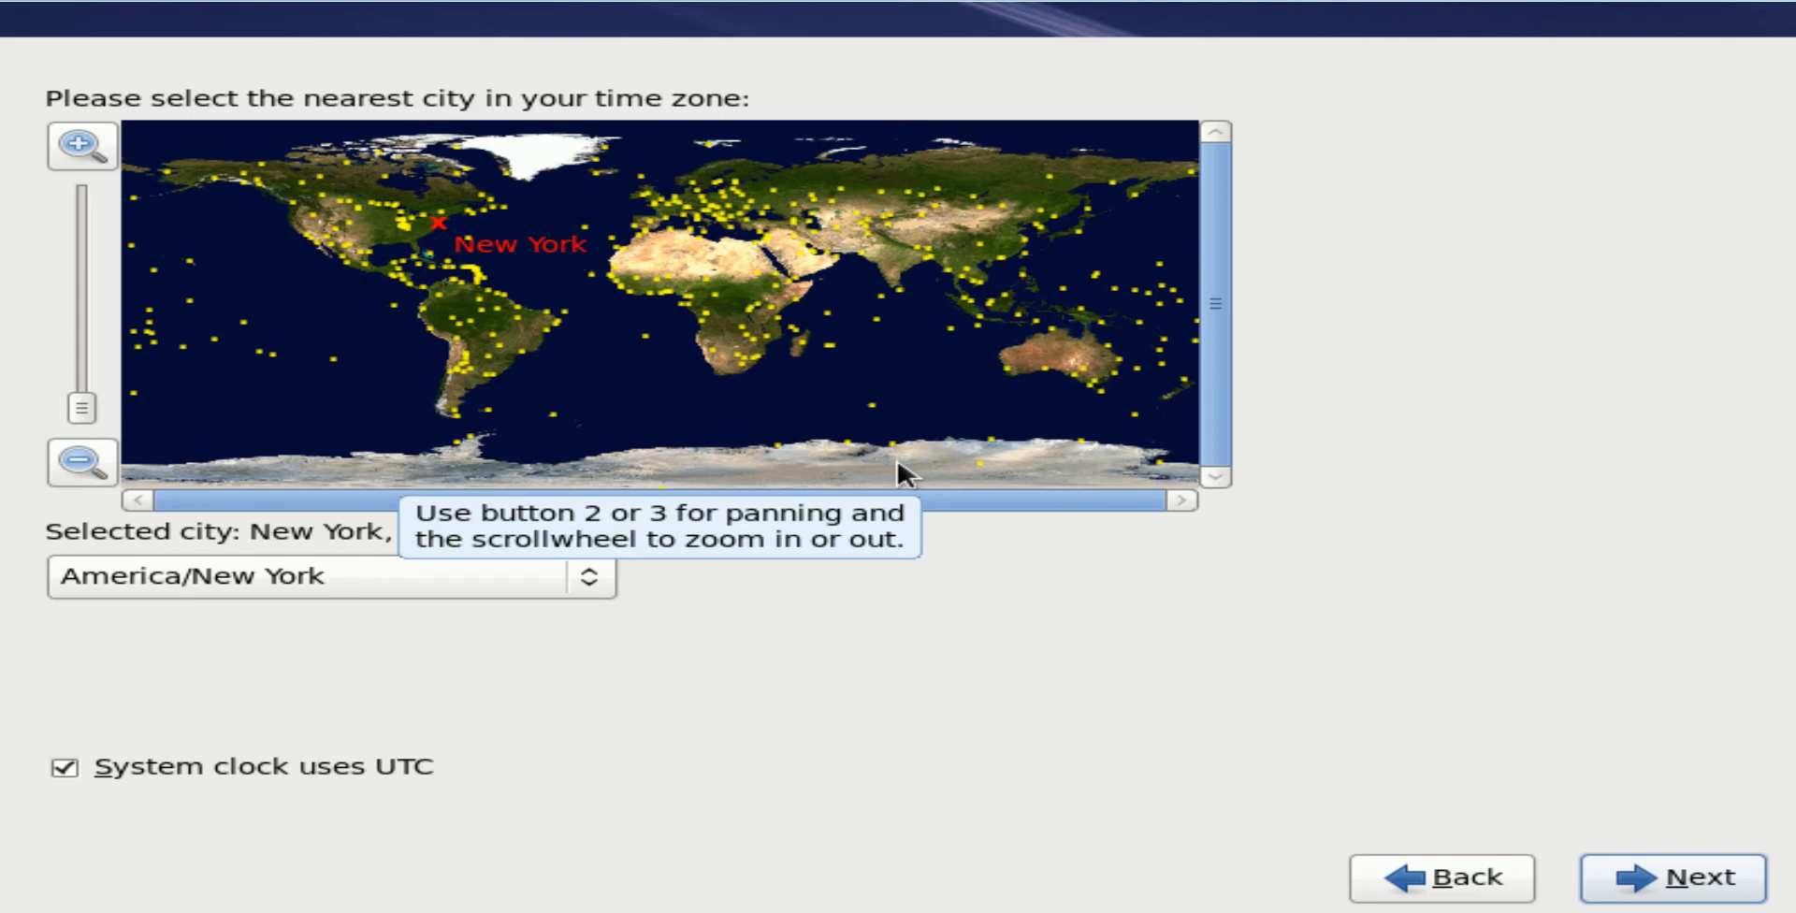
pyautogui.press('Return')
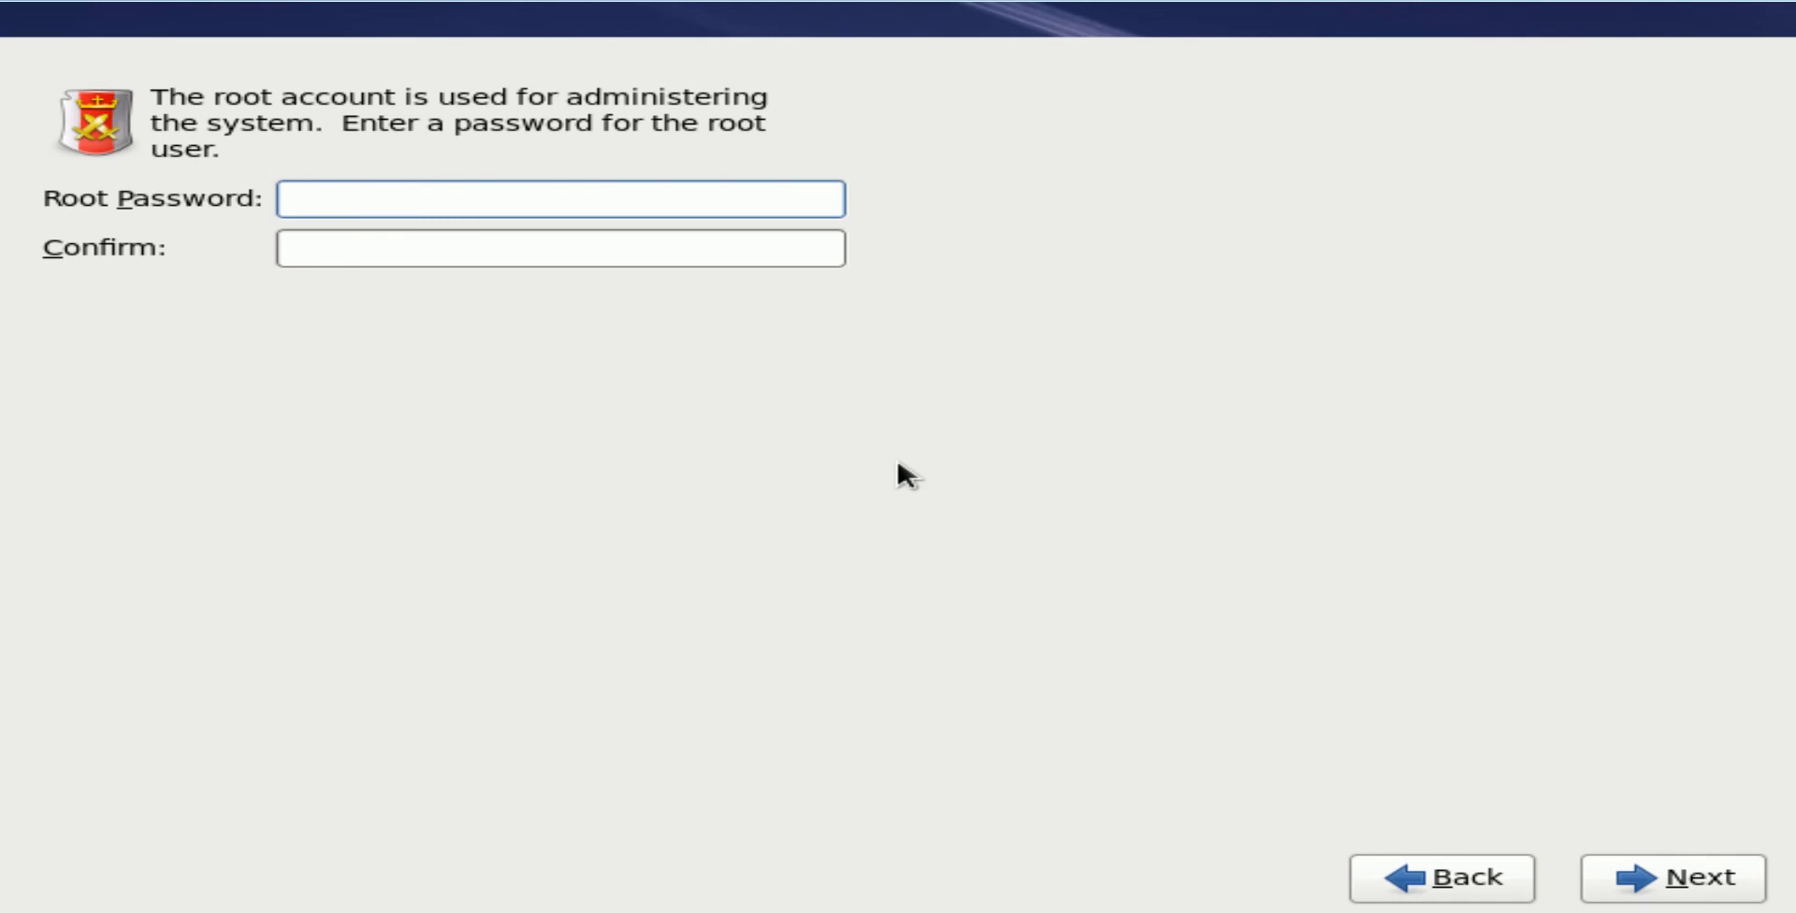
# Enter the 14-character root password in both password fields and continue
pyautogui.write('12345678901234')
pyautogui.press('Tab')
pyautogui.write('1234567')
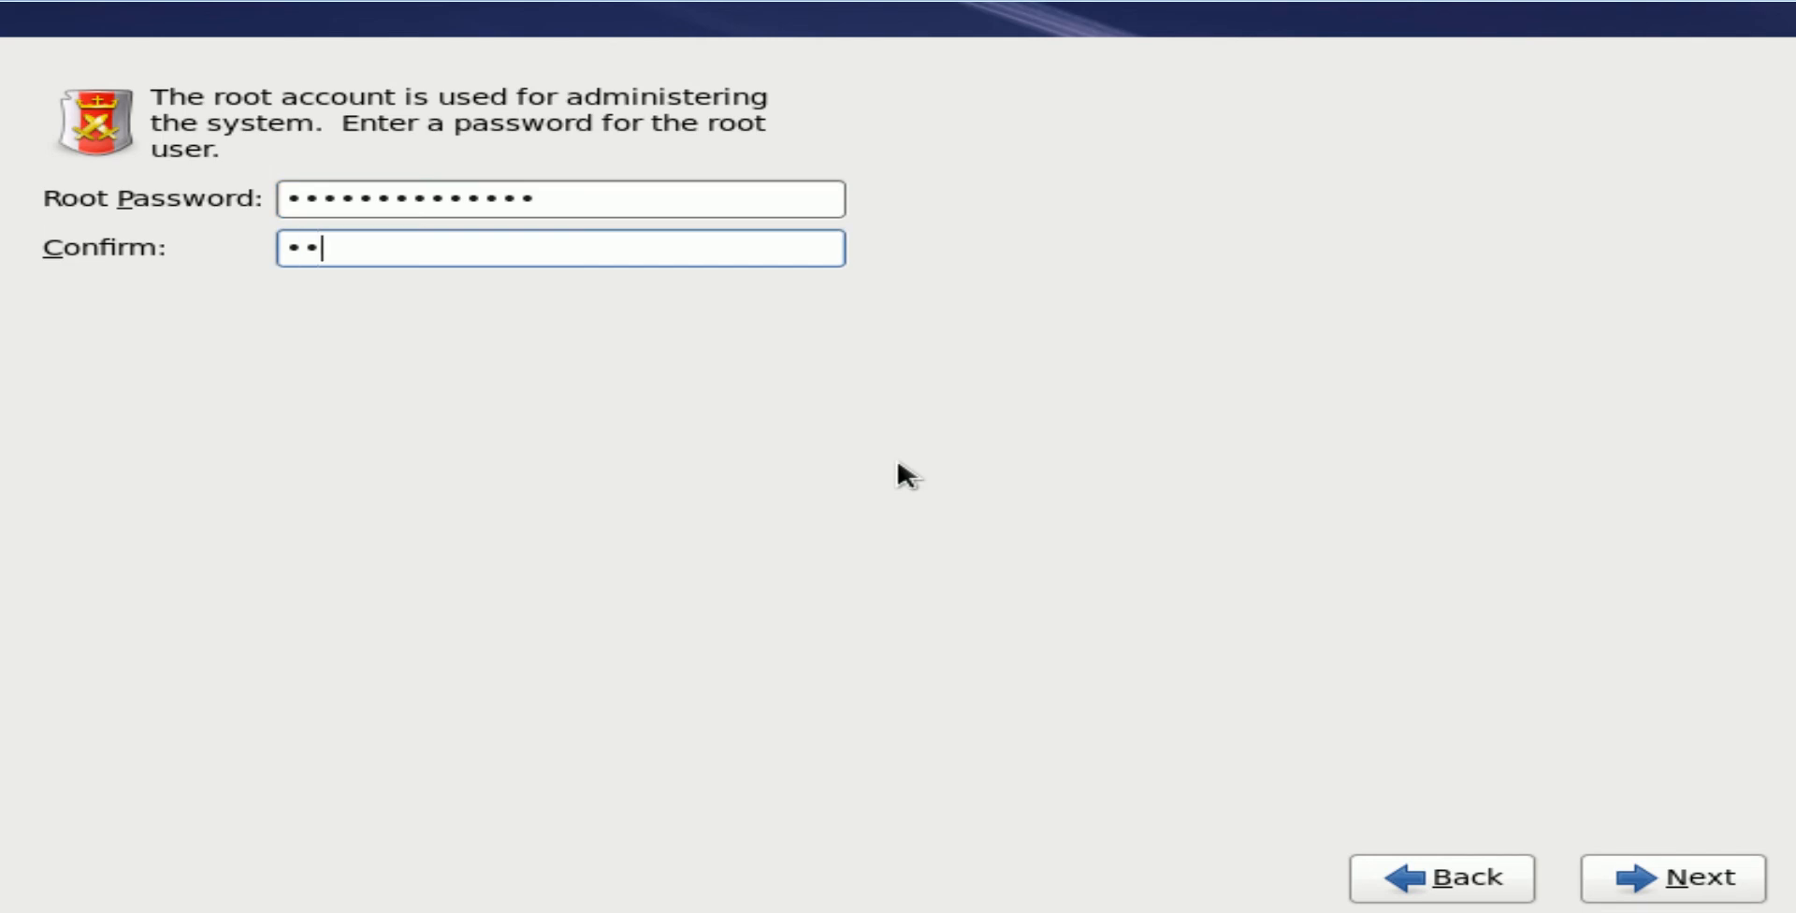
pyautogui.write('8901234')
pyautogui.press('Tab')
pyautogui.press('Tab')
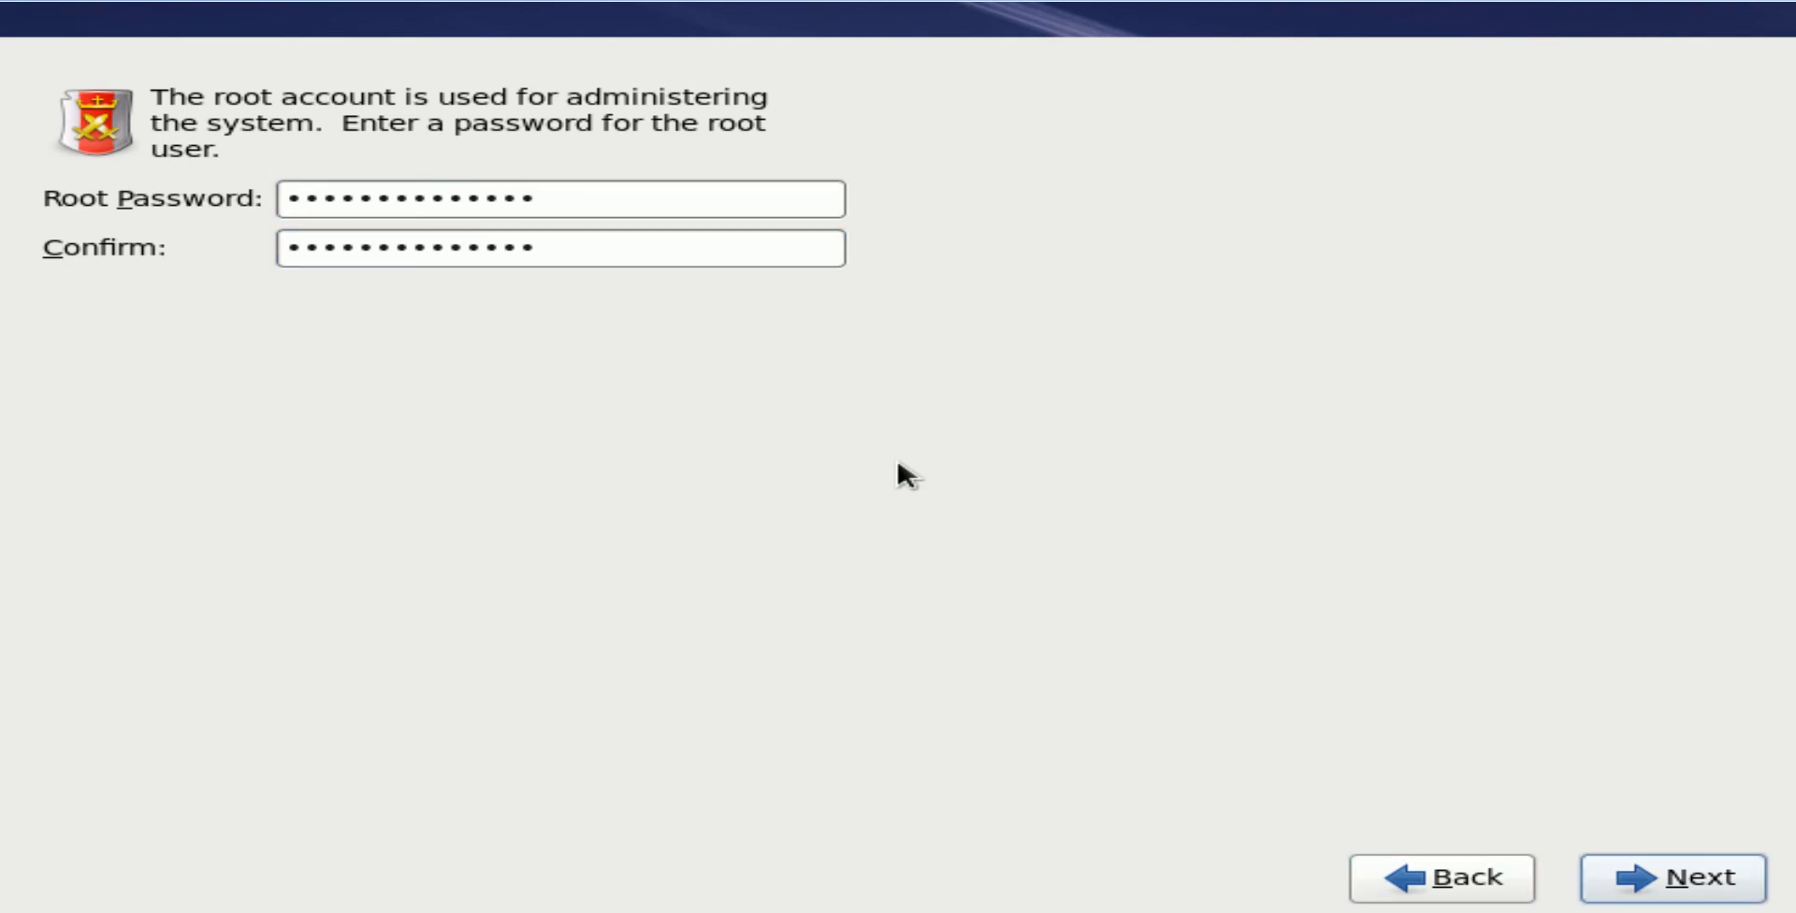
pyautogui.press('Return')
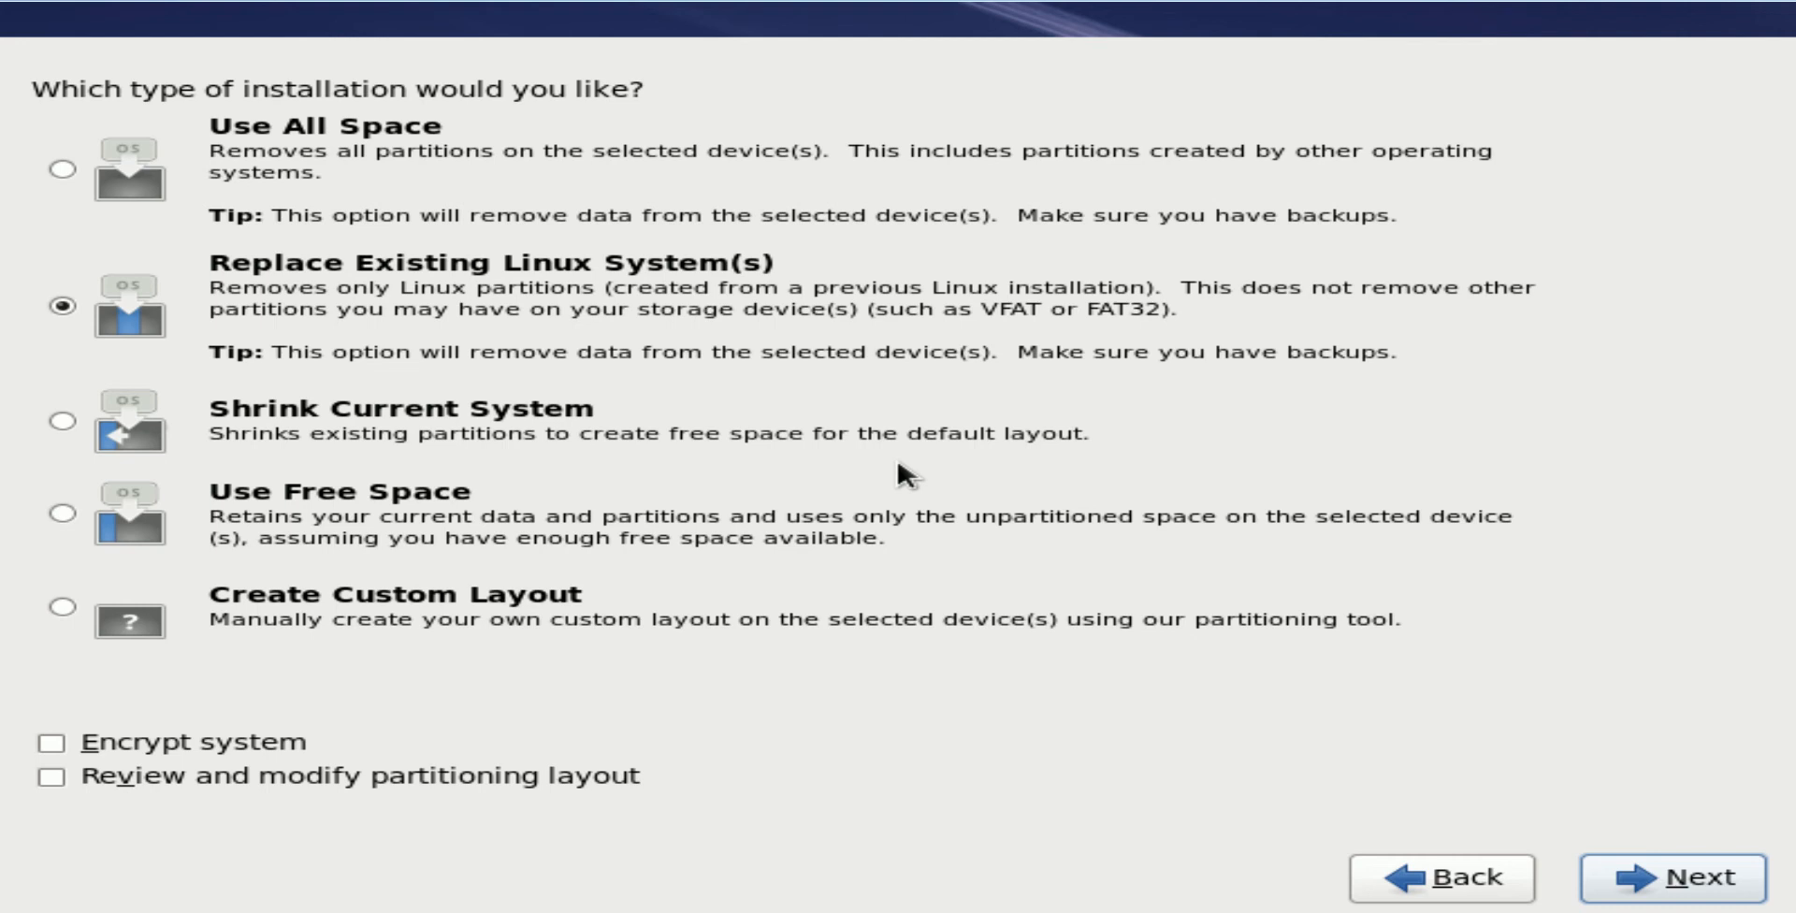
# Keep 'Replace Existing Linux System(s)' and confirm 'Write changes to disk'
pyautogui.press('Return')
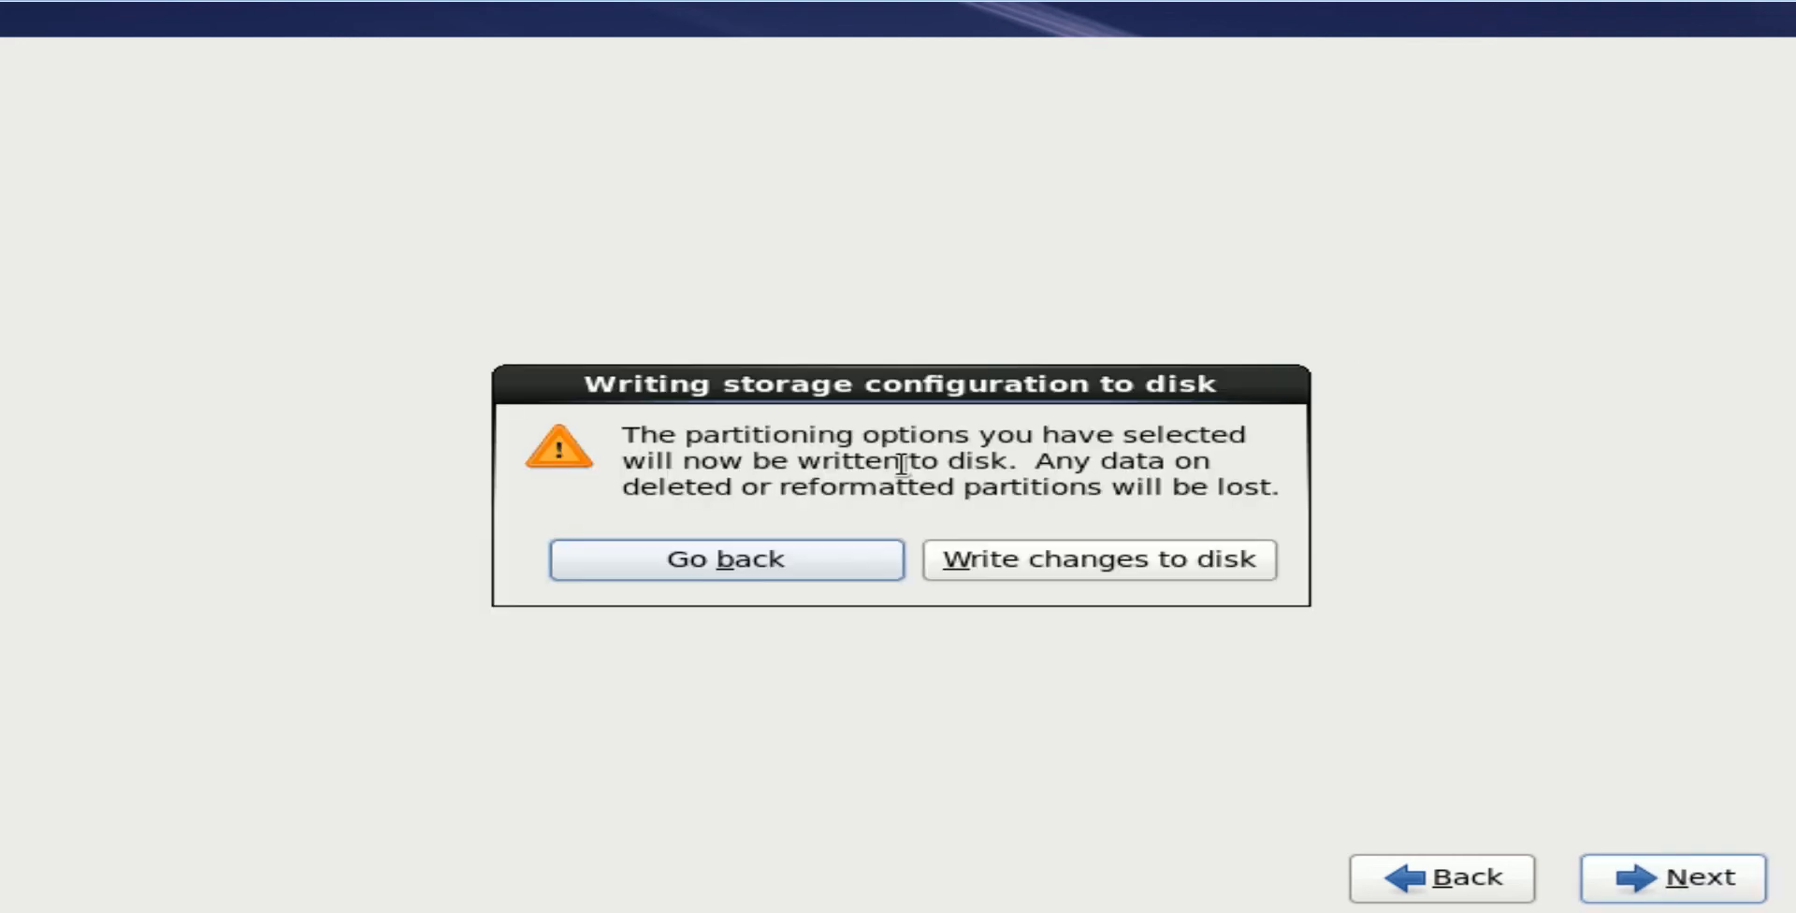
pyautogui.press('Tab')
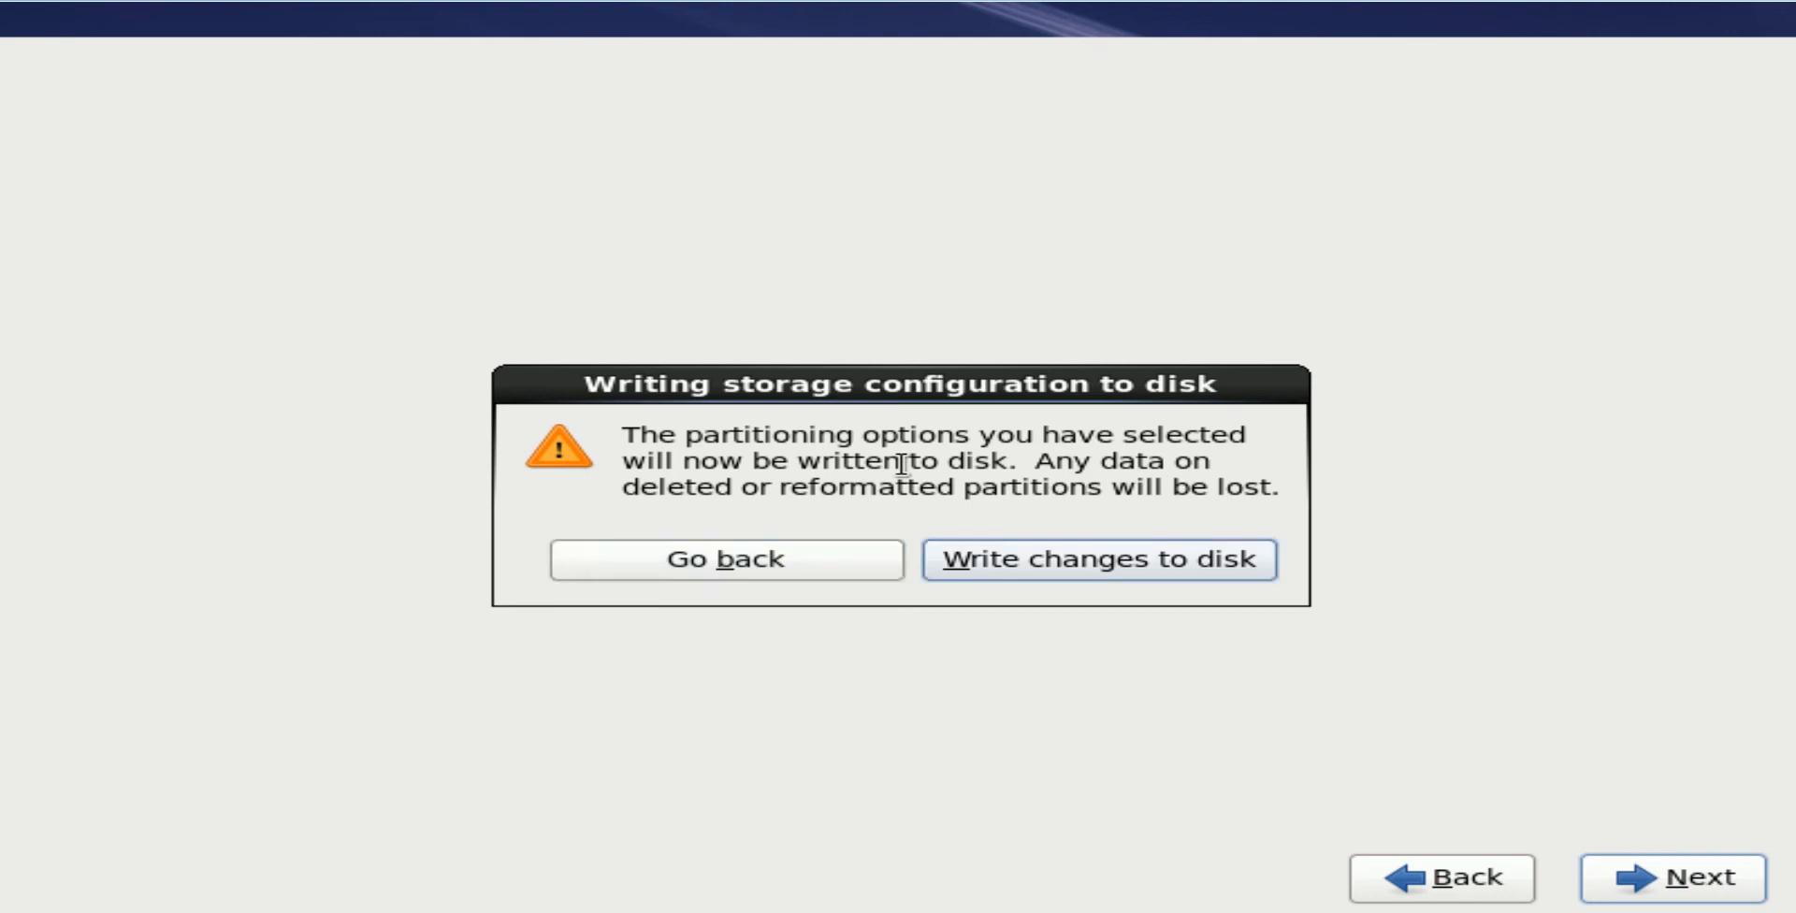
pyautogui.press('Return')
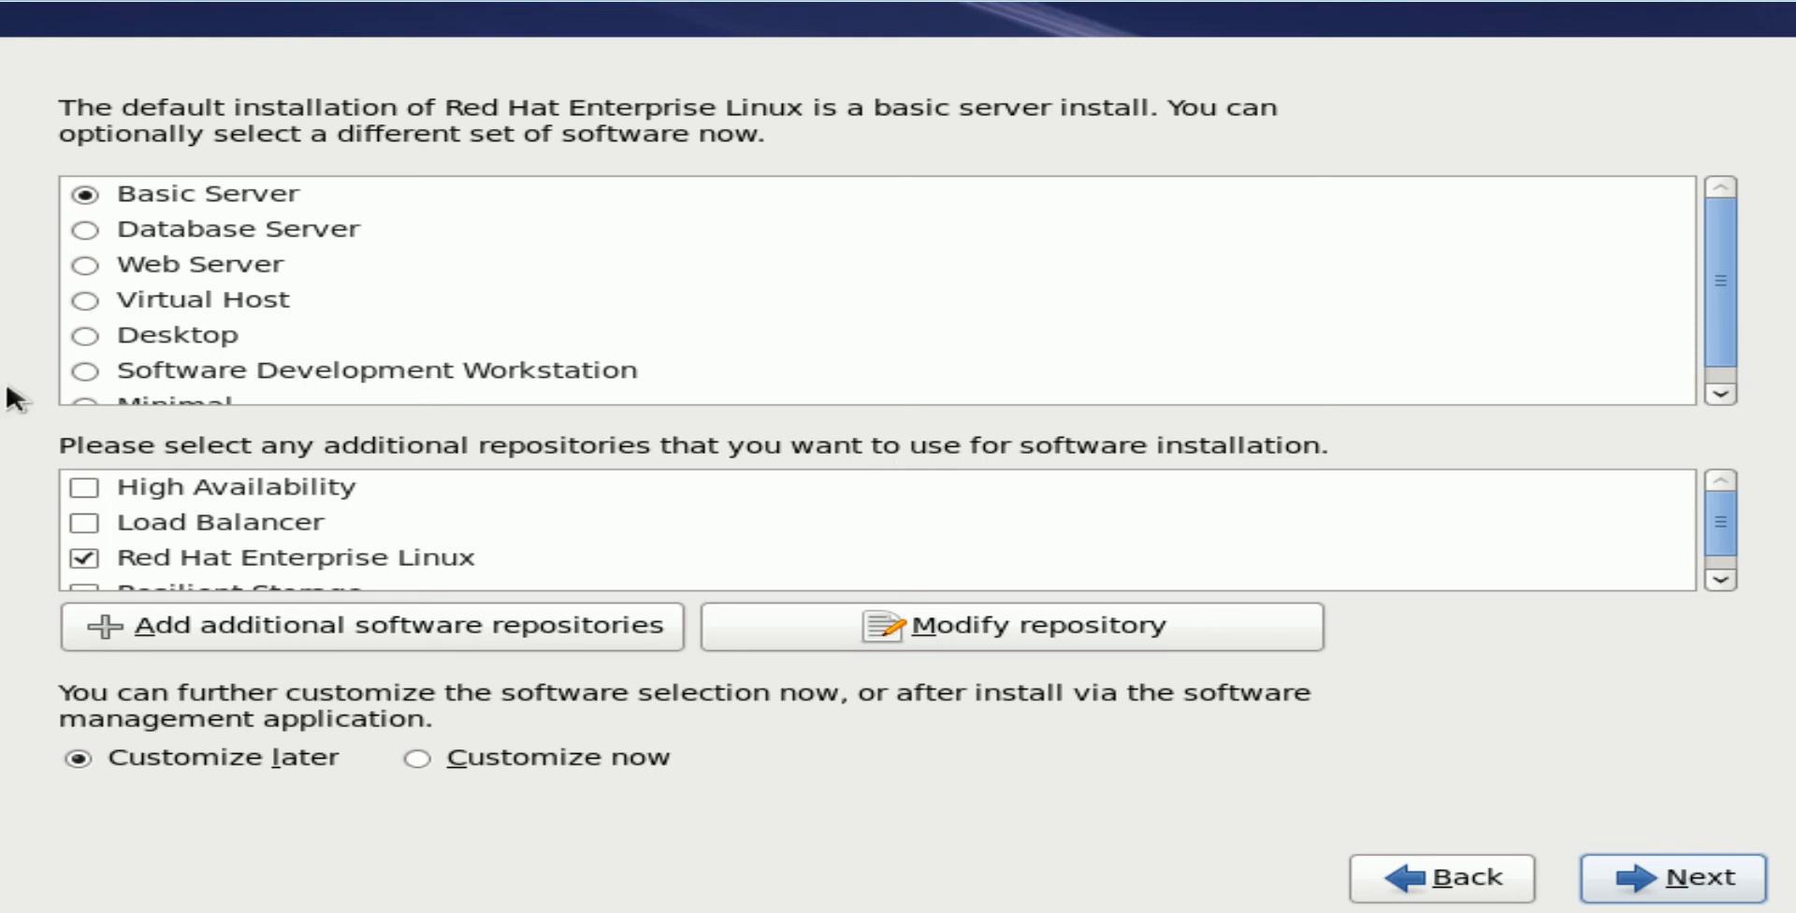
# Select the Desktop software set and start the package installation
pyautogui.click(72, 339)
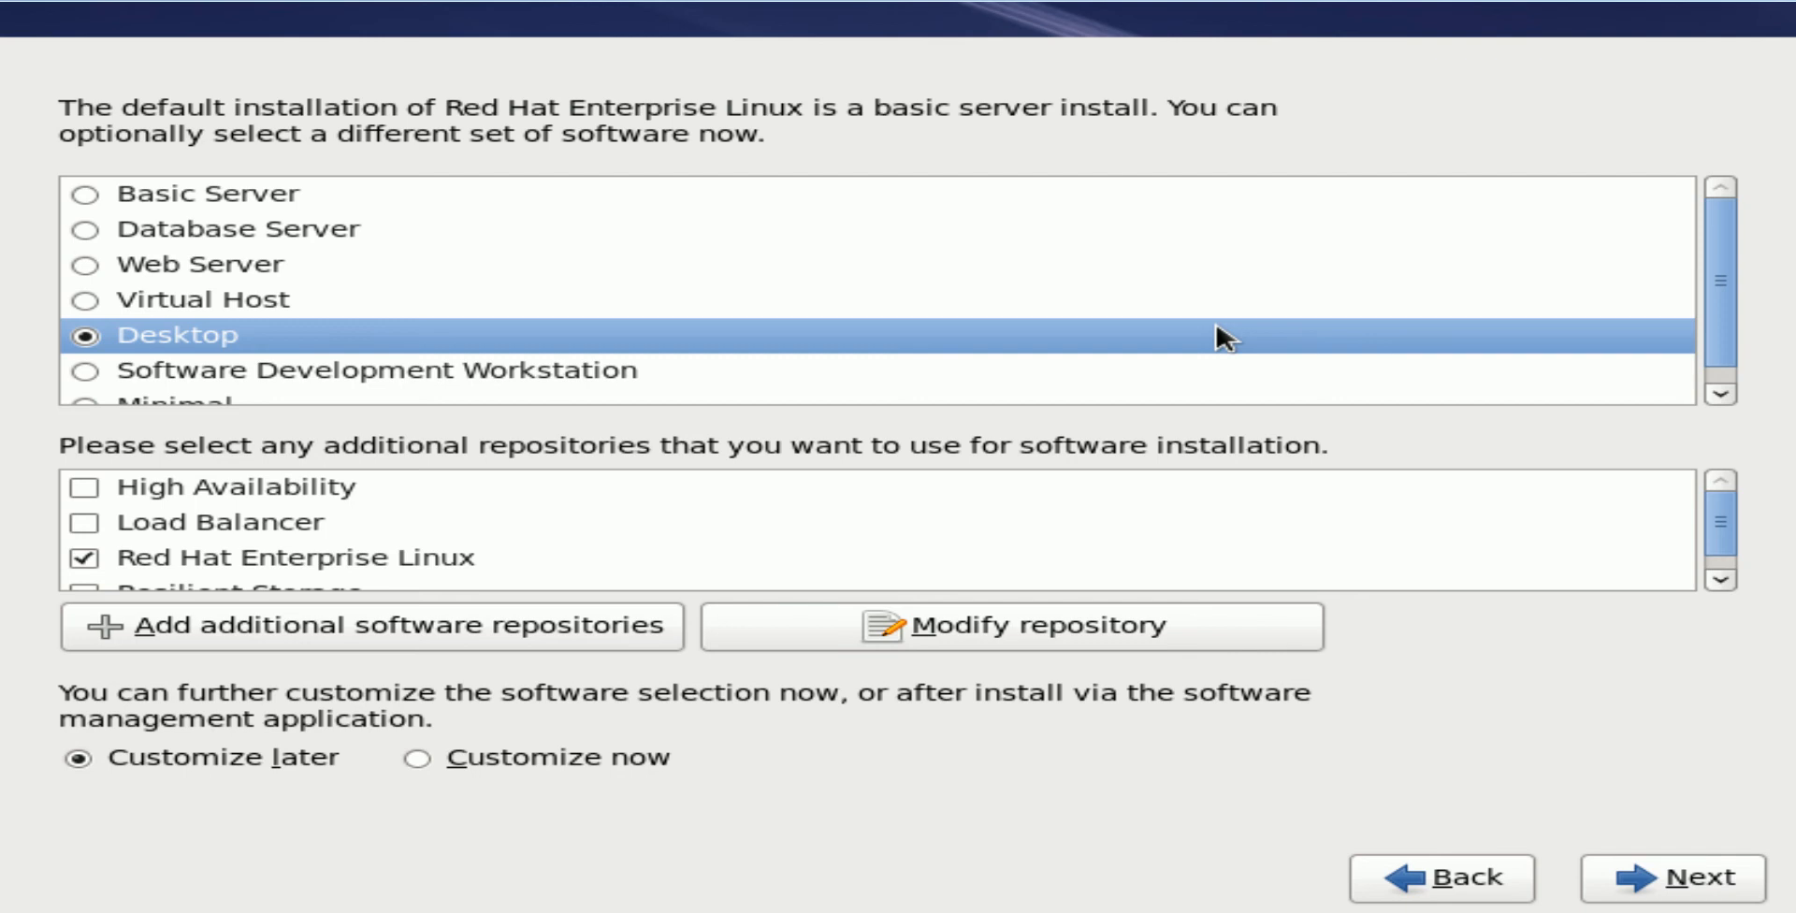
pyautogui.press('Tab')
pyautogui.press('Tab')
pyautogui.press('Tab')
pyautogui.press('Tab')
pyautogui.press('Tab')
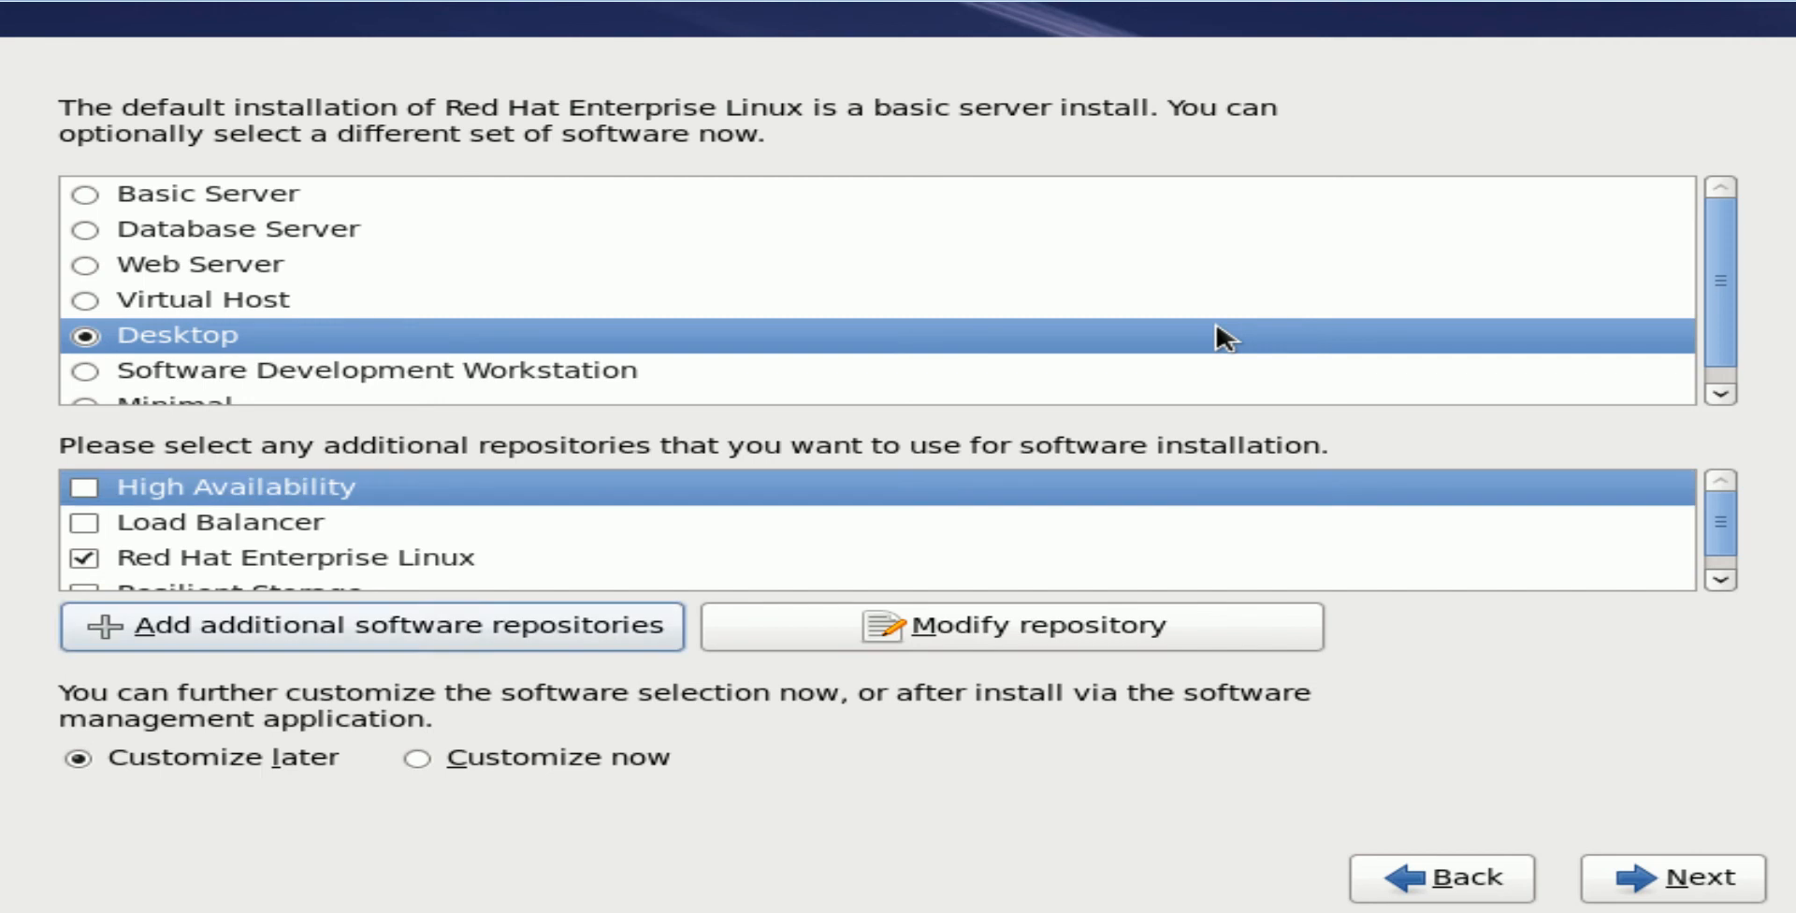
pyautogui.press('Tab')
pyautogui.press('Return')
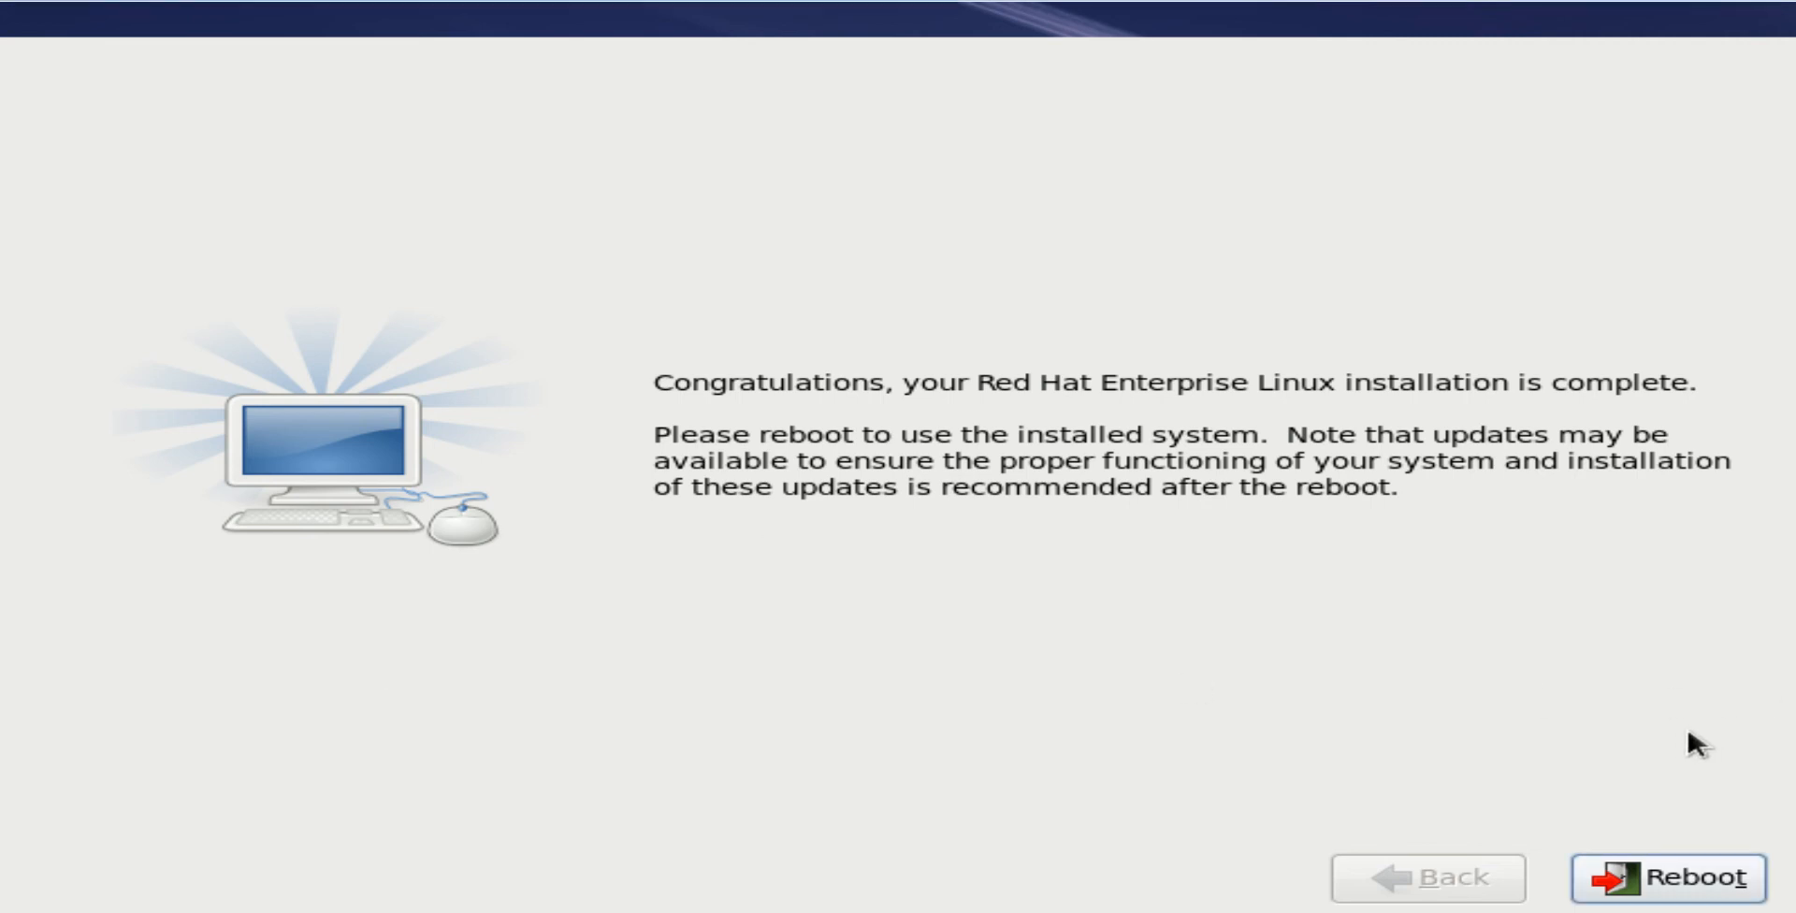
# Reboot the finished installation into the Setup Agent welcome page
pyautogui.click(1668, 878)
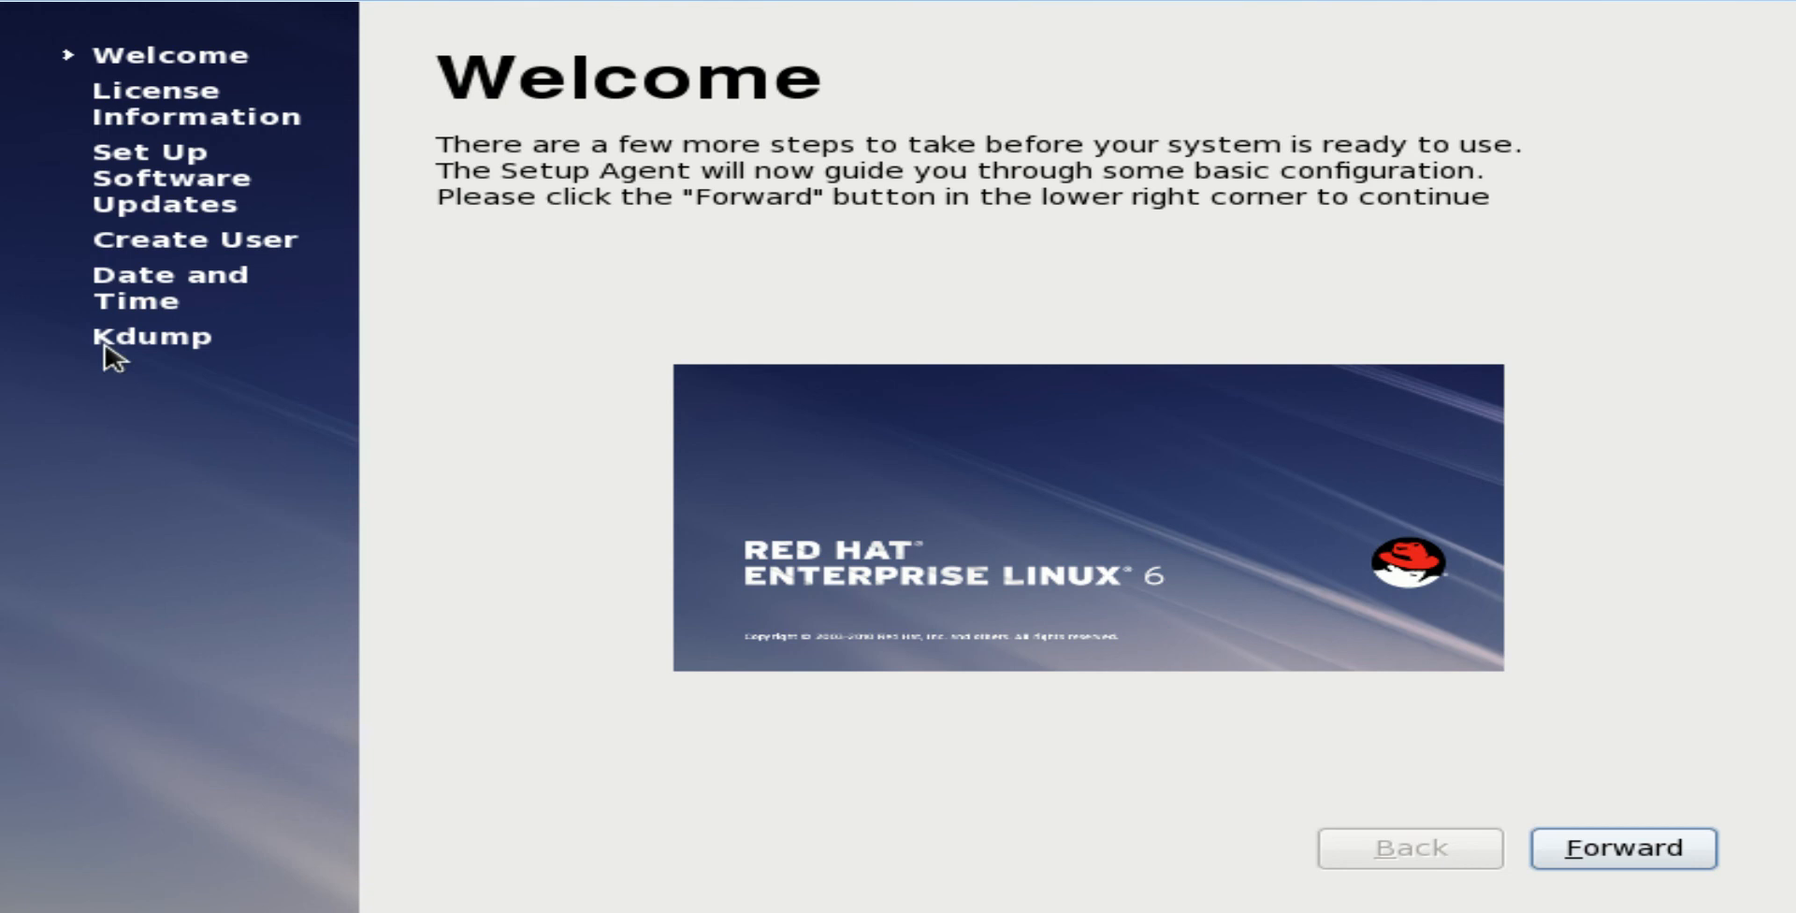
# Advance past the Welcome, license agreement and software updates pages
pyautogui.press('Return')
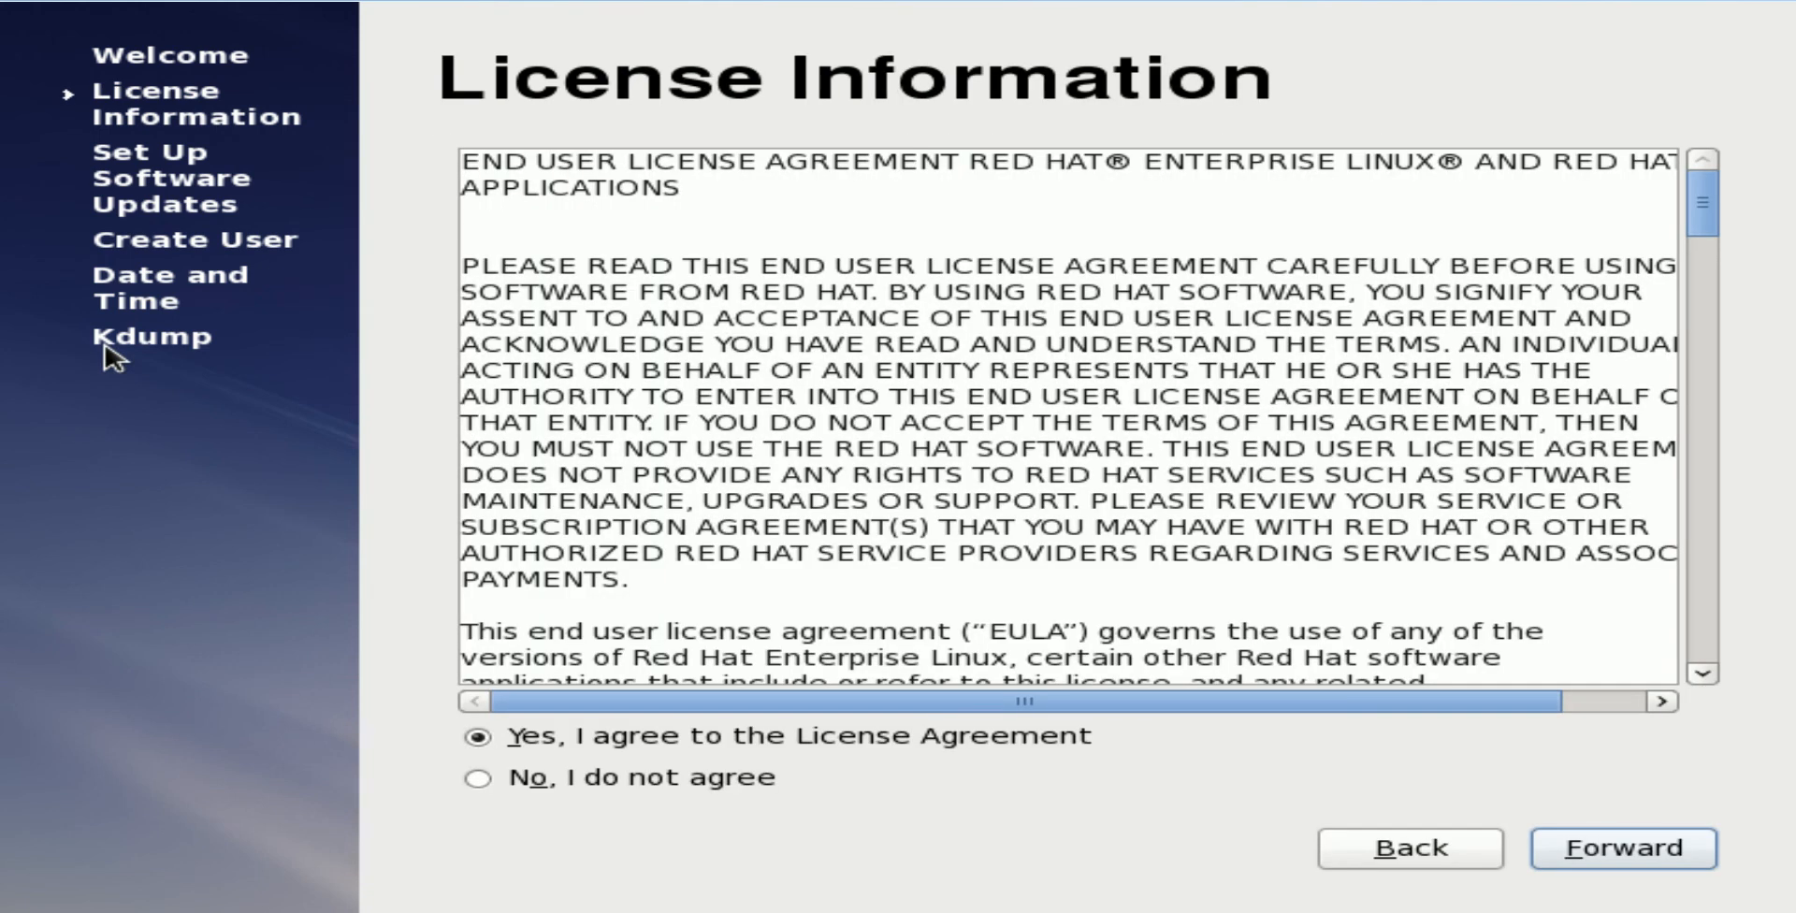
pyautogui.press('Return')
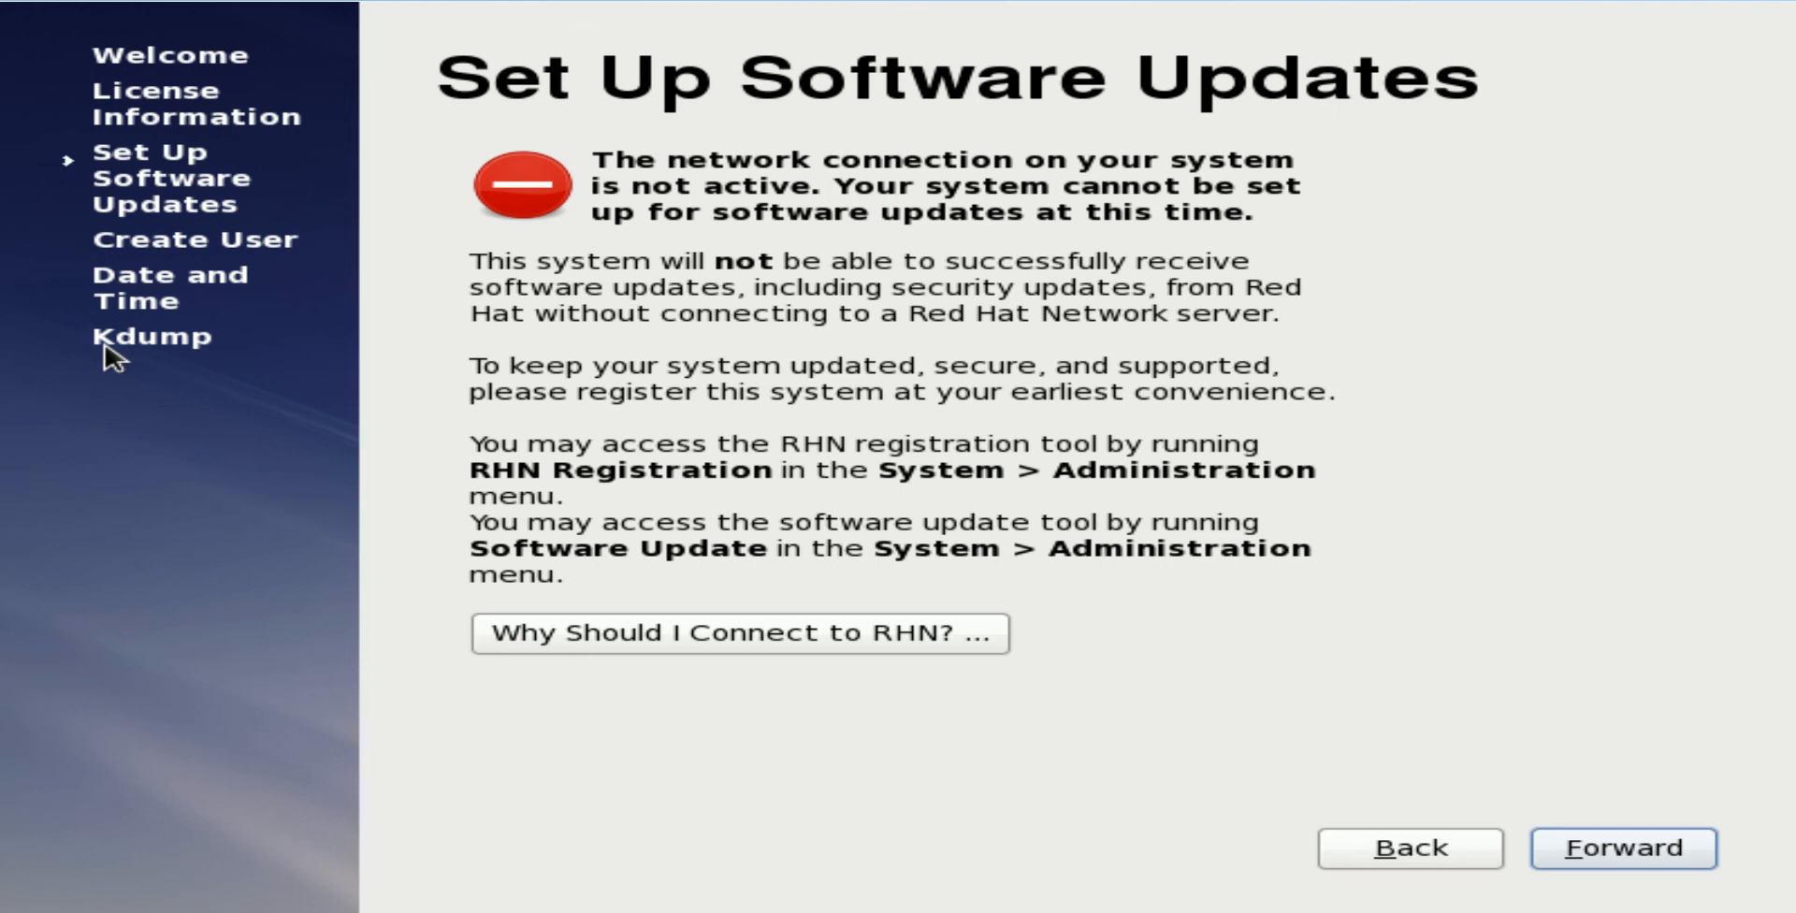
pyautogui.press('Return')
pyautogui.press('Return')
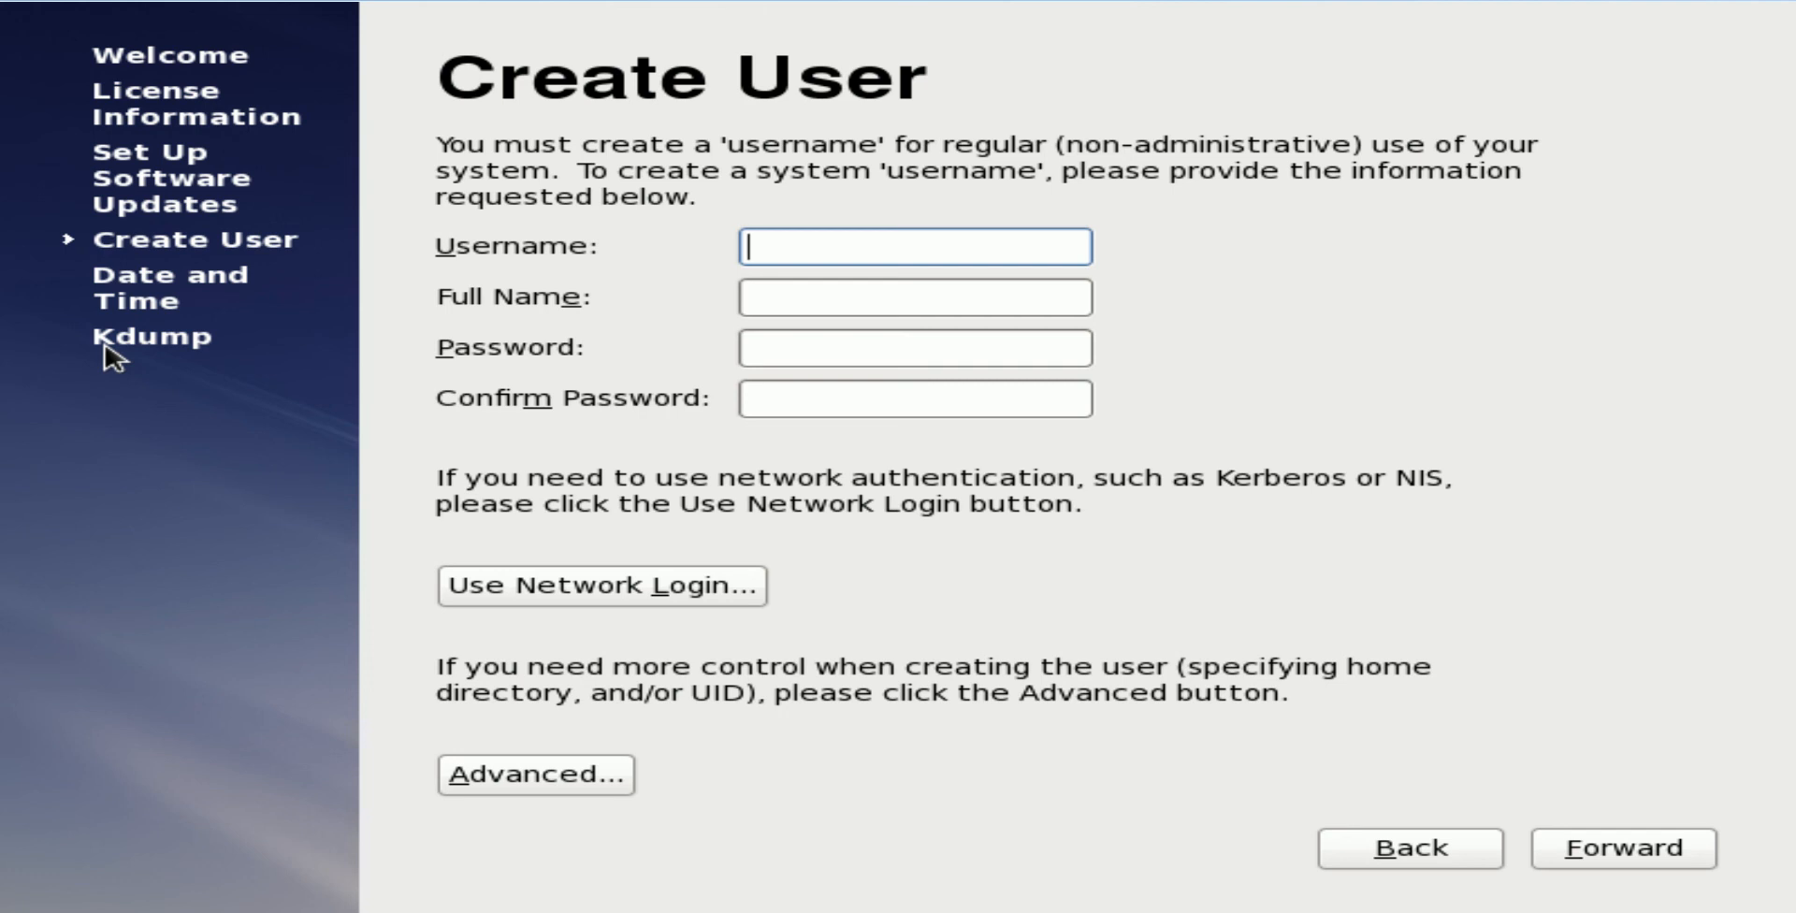
# Create a user with the username, full name and a confirmed 14-character password
pyautogui.write('jason')
pyautogui.press('Tab')
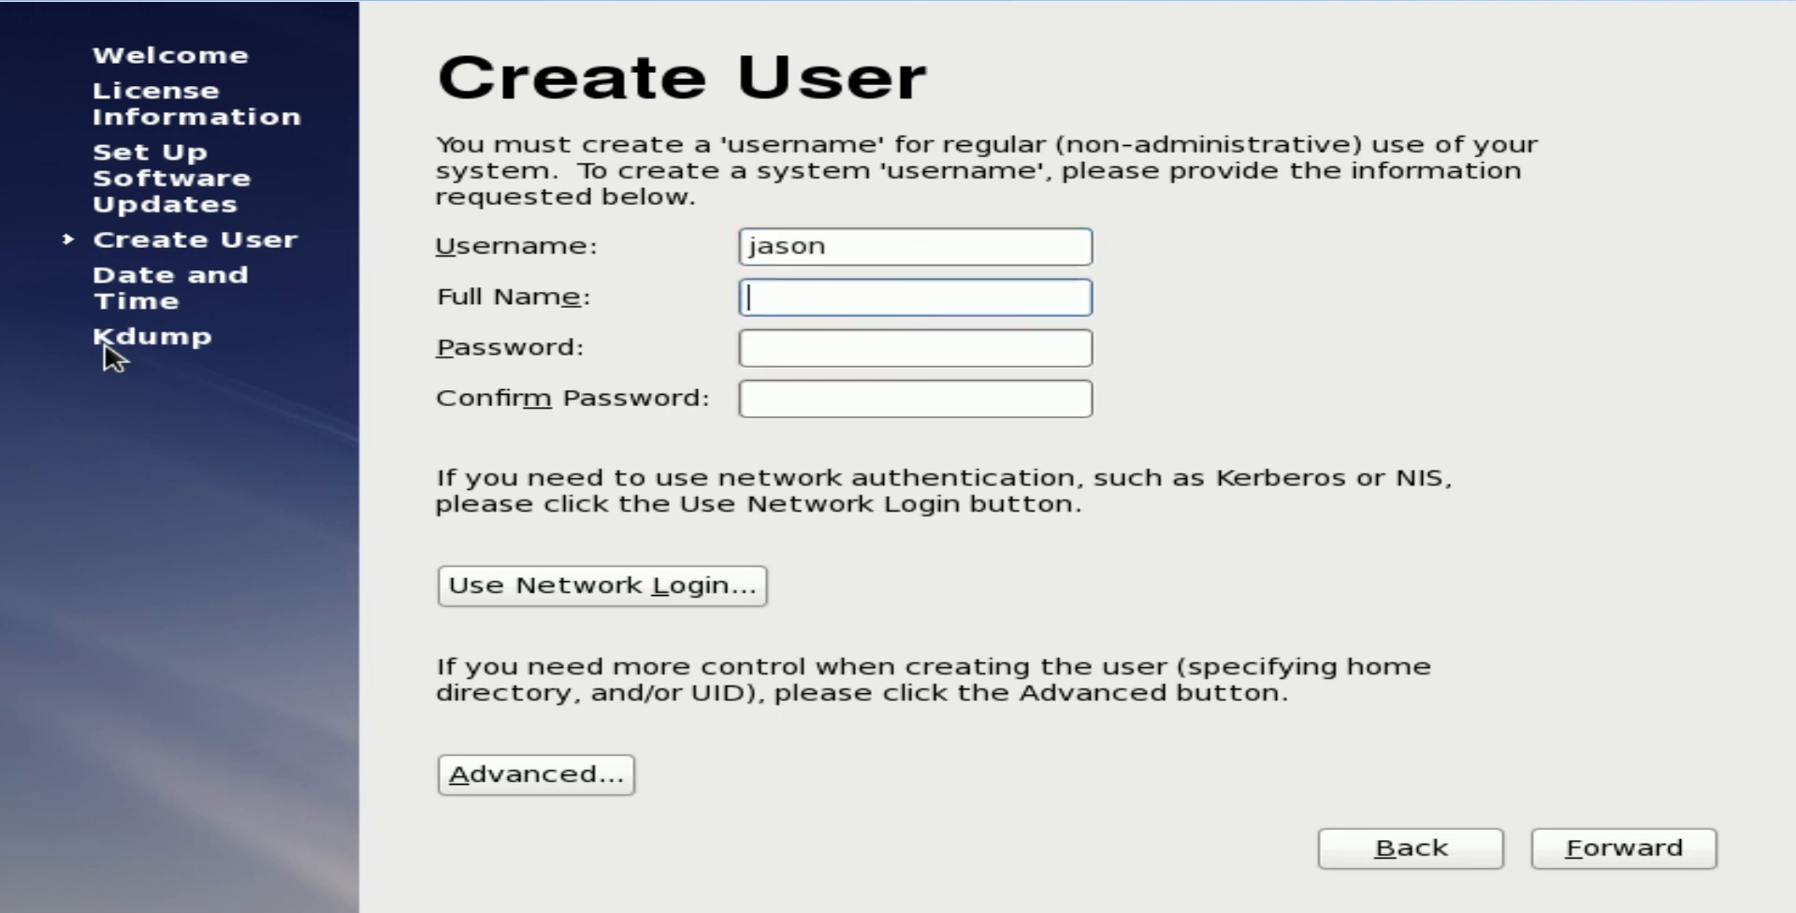
pyautogui.write('mike')
pyautogui.press('Tab')
pyautogui.write('password')
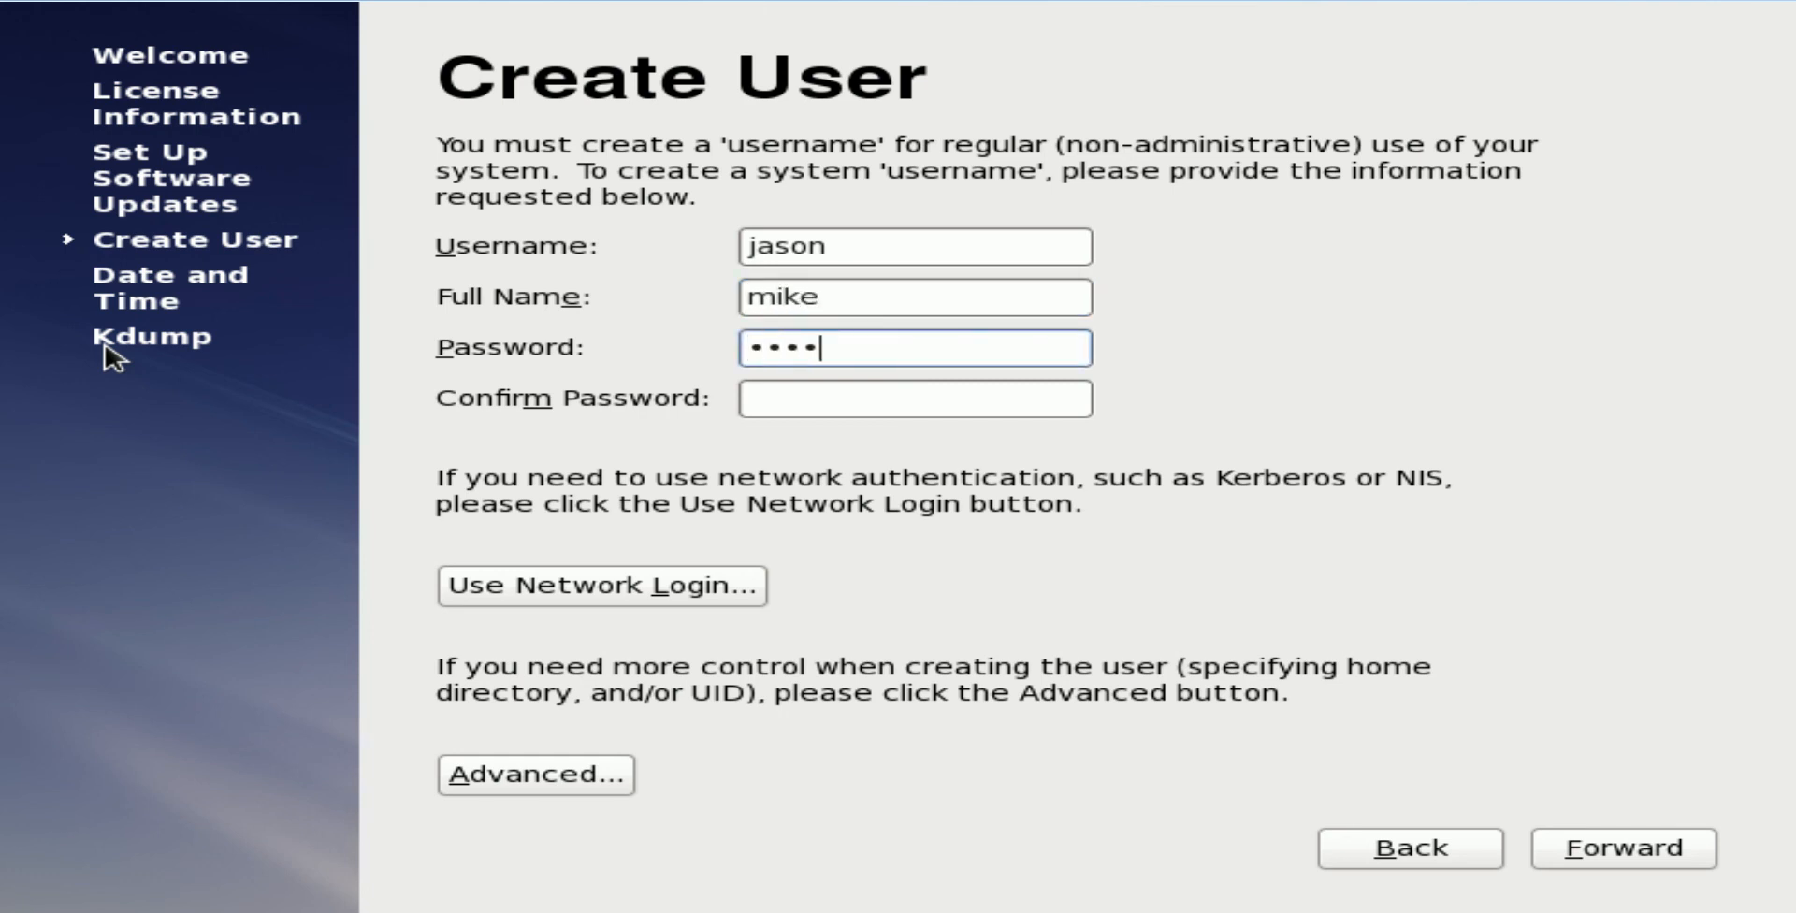
pyautogui.write('123456')
pyautogui.press('Tab')
pyautogui.write('password1234')
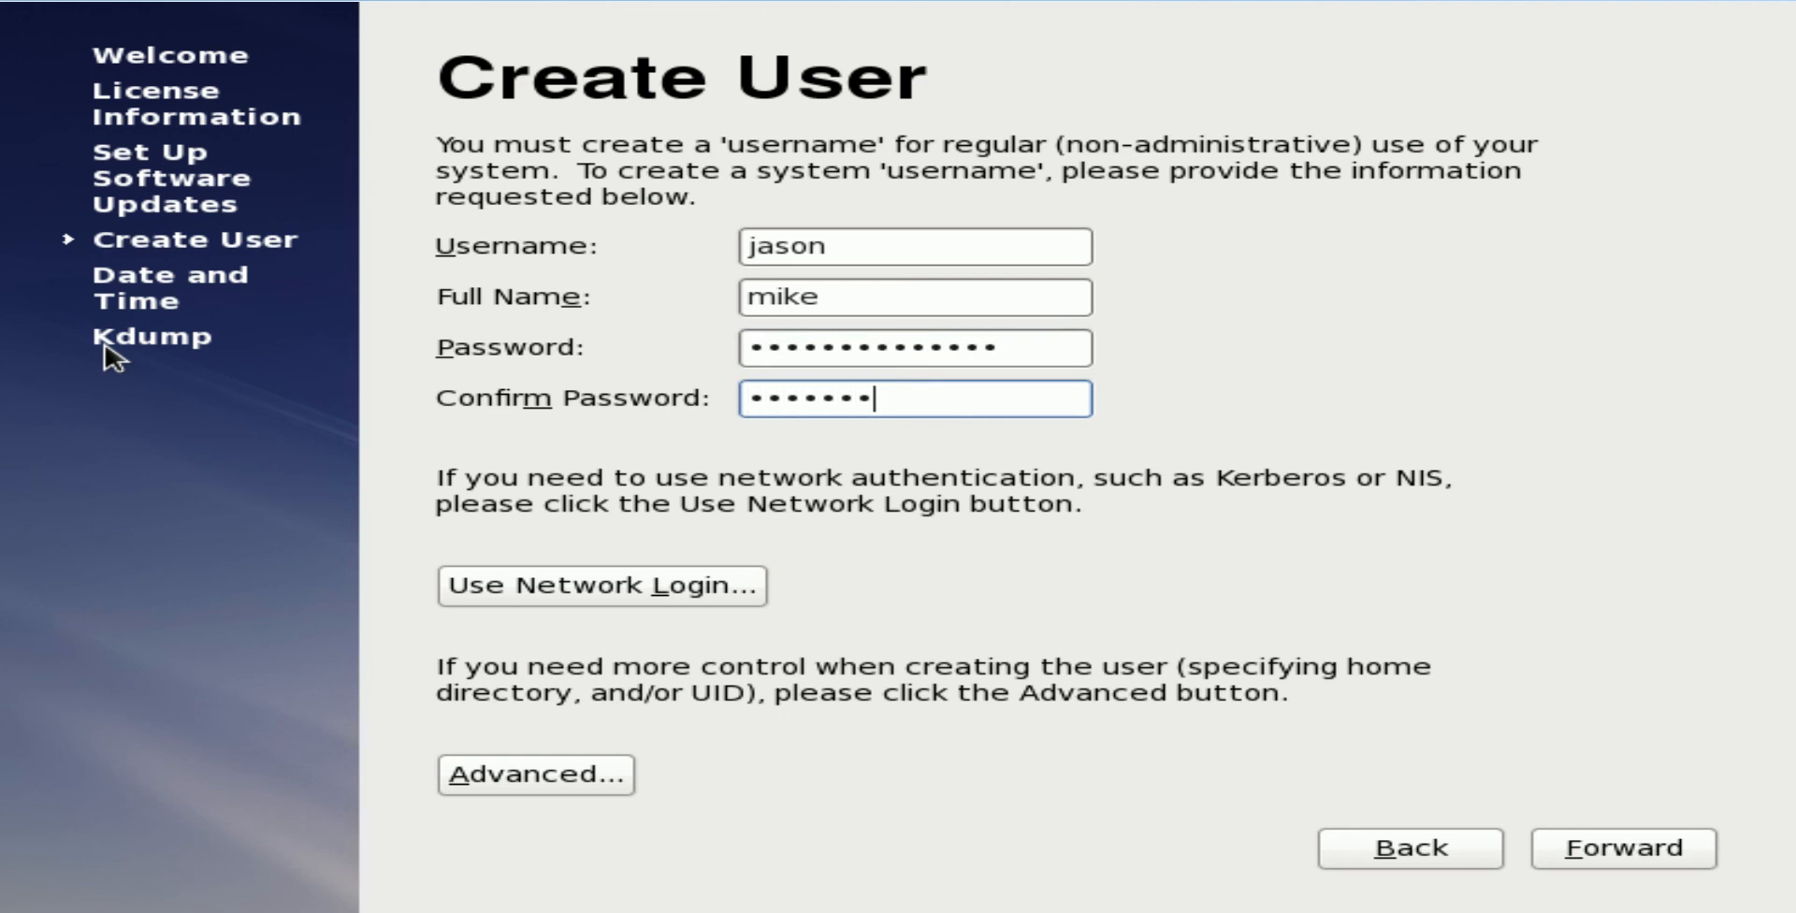
pyautogui.write('56')
pyautogui.press('Tab')
pyautogui.press('Tab')
pyautogui.press('Tab')
pyautogui.press('Tab')
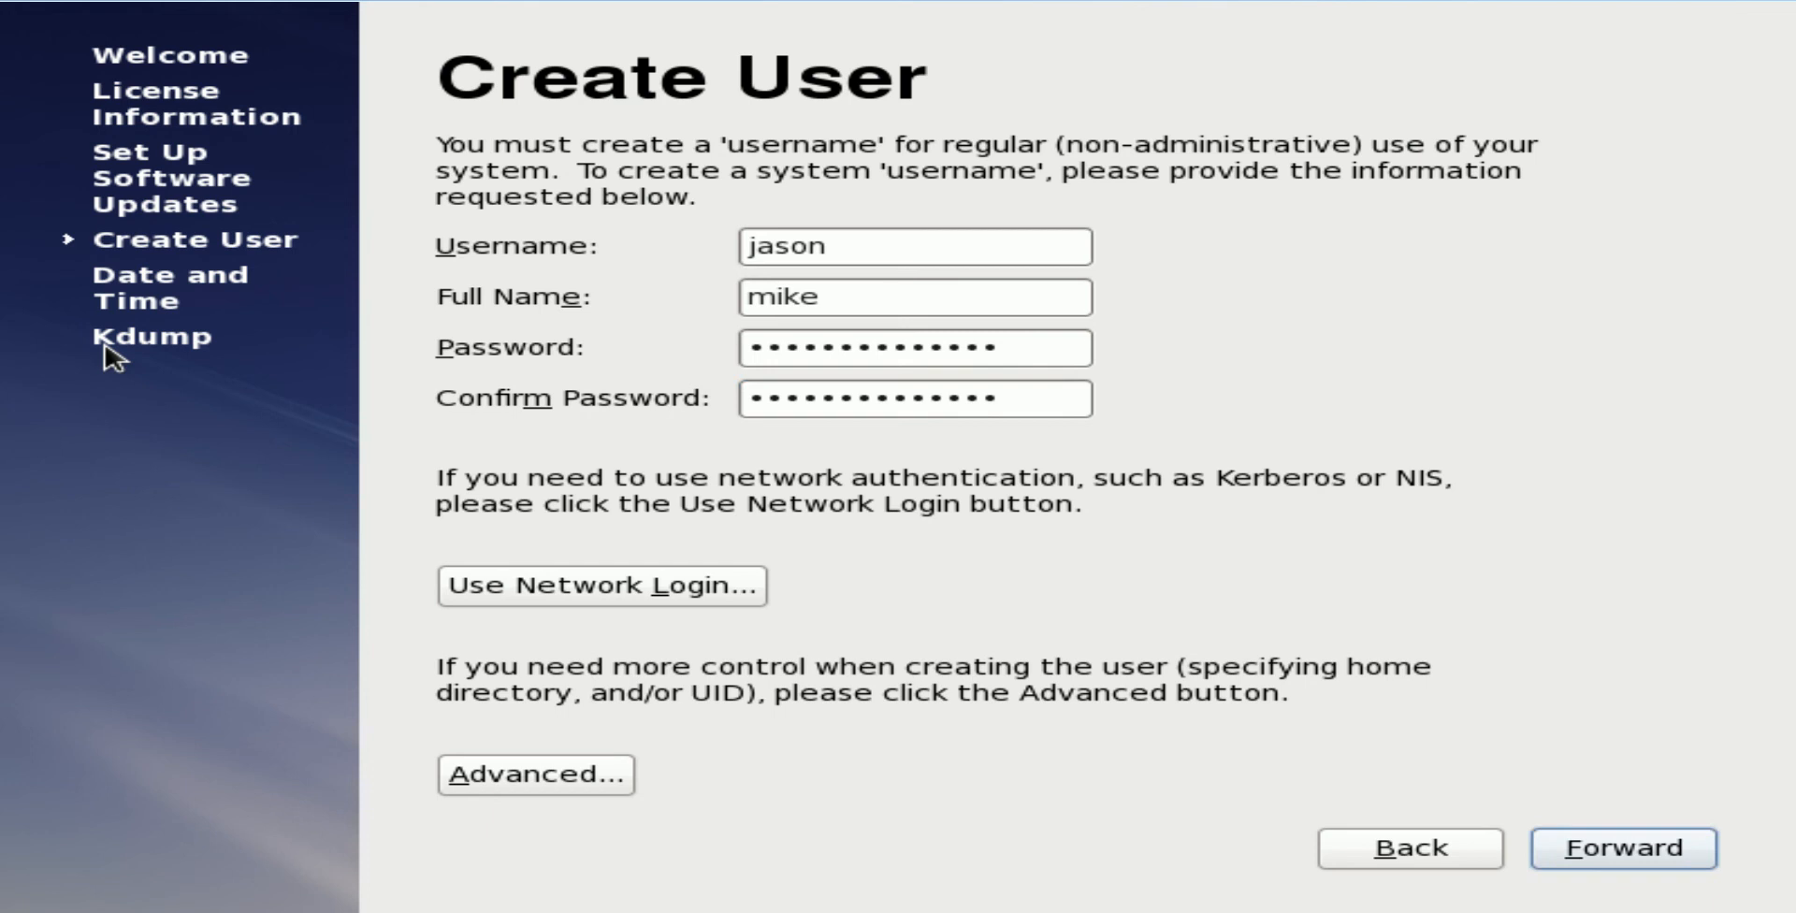
pyautogui.press('Return')
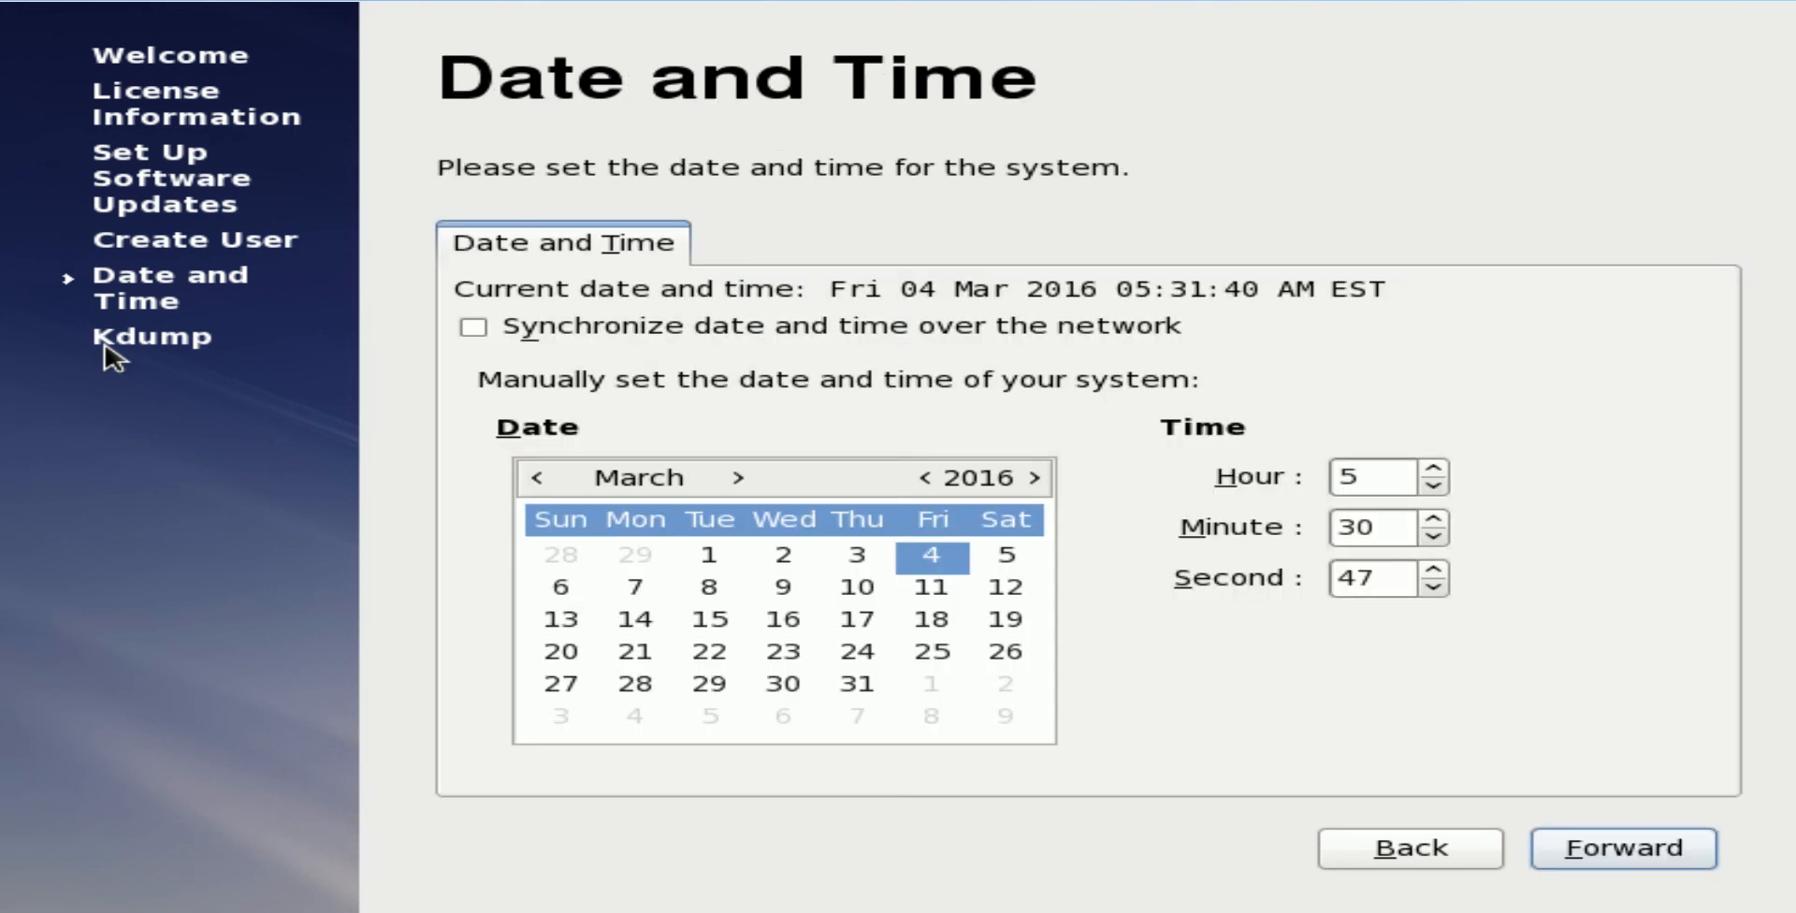
# Keep the current date and time and dismiss the kdump insufficient-memory error
pyautogui.press('Return')
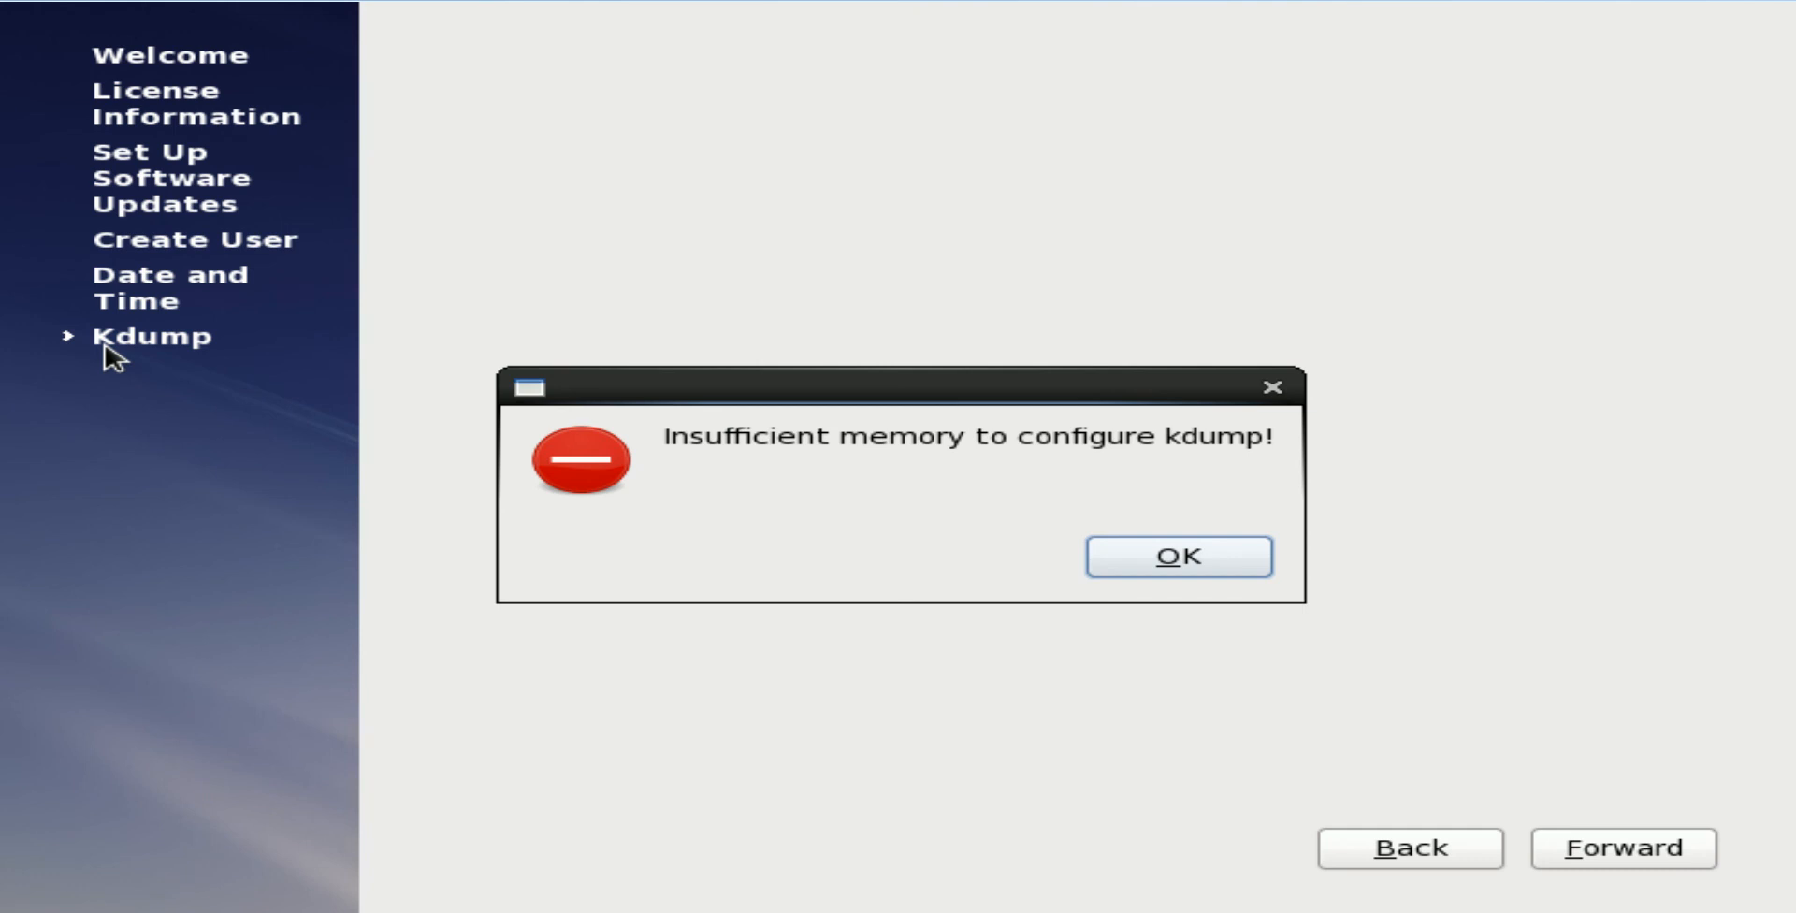
pyautogui.press('Return')
pyautogui.press('Return')
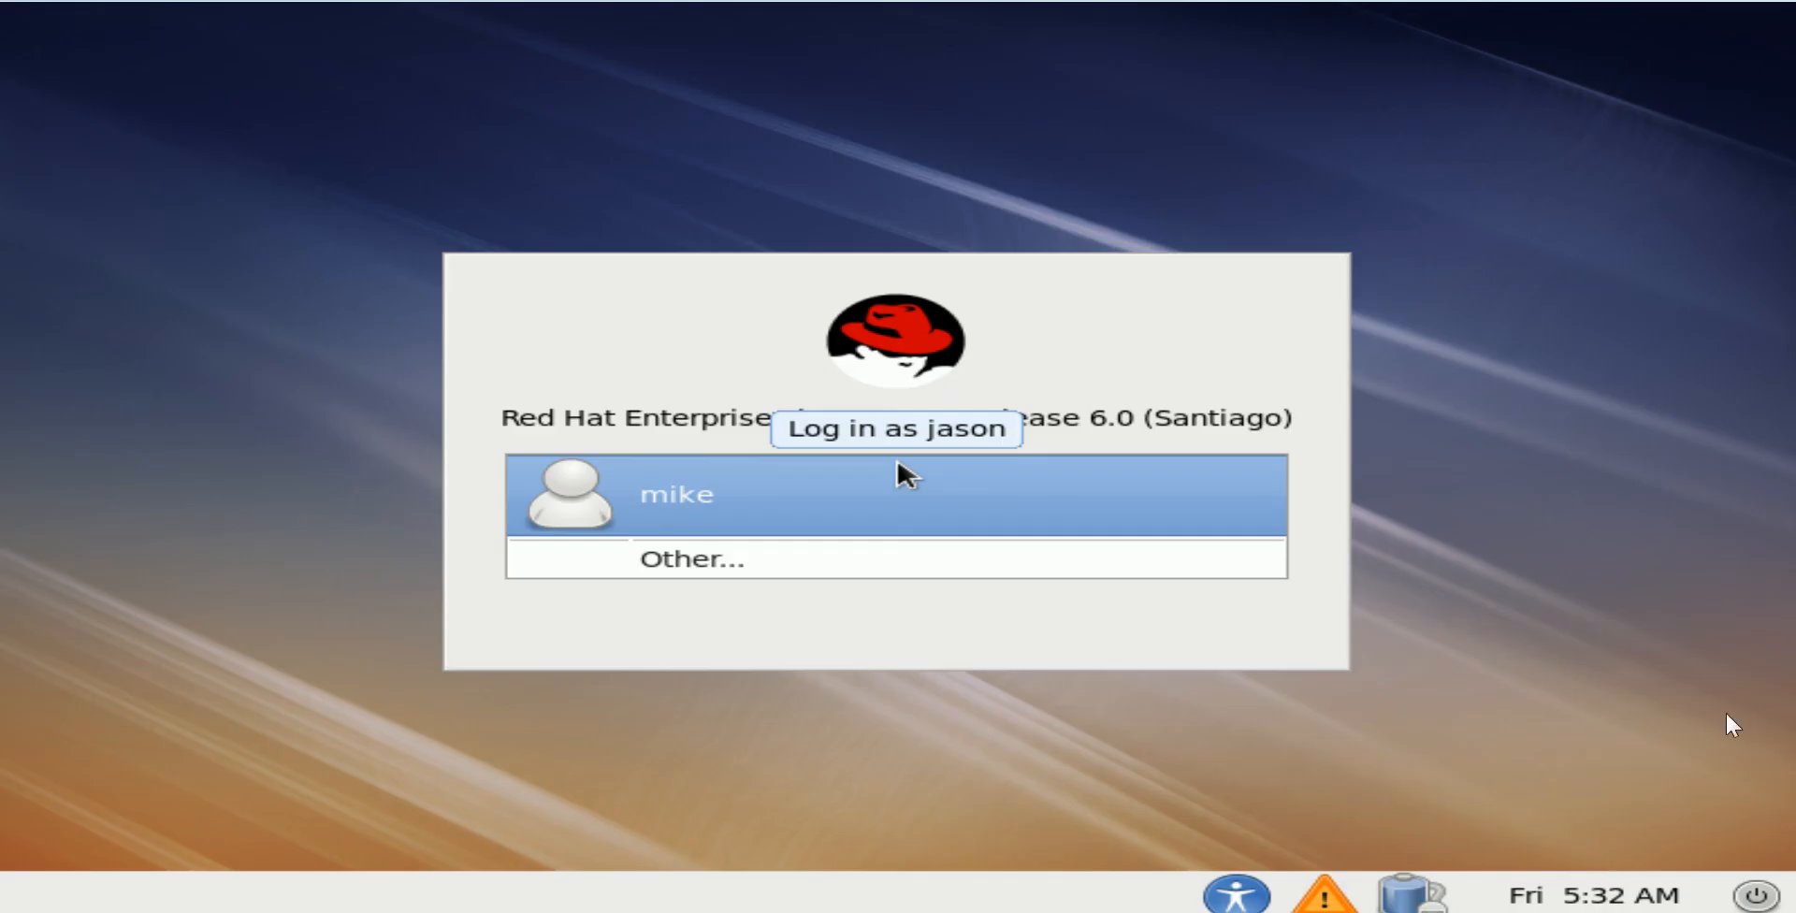
# Log in at the GDM screen as the new user with the account password
pyautogui.press('Return')
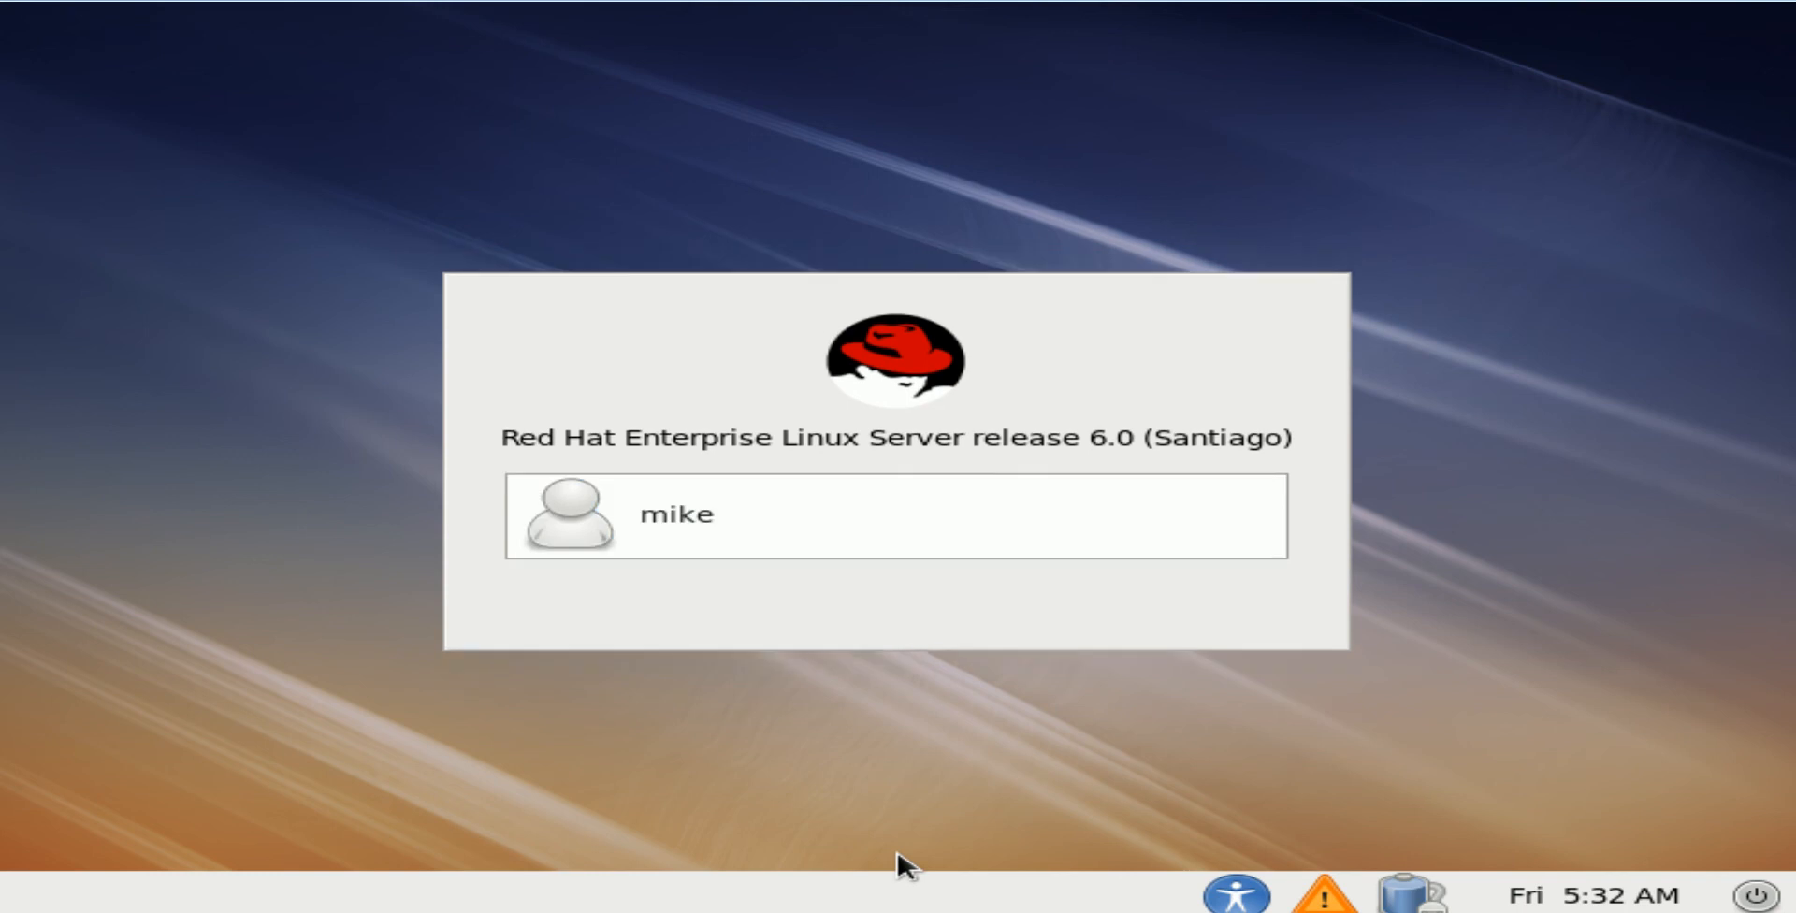
pyautogui.write('••••••••••••••')
pyautogui.press('Return')
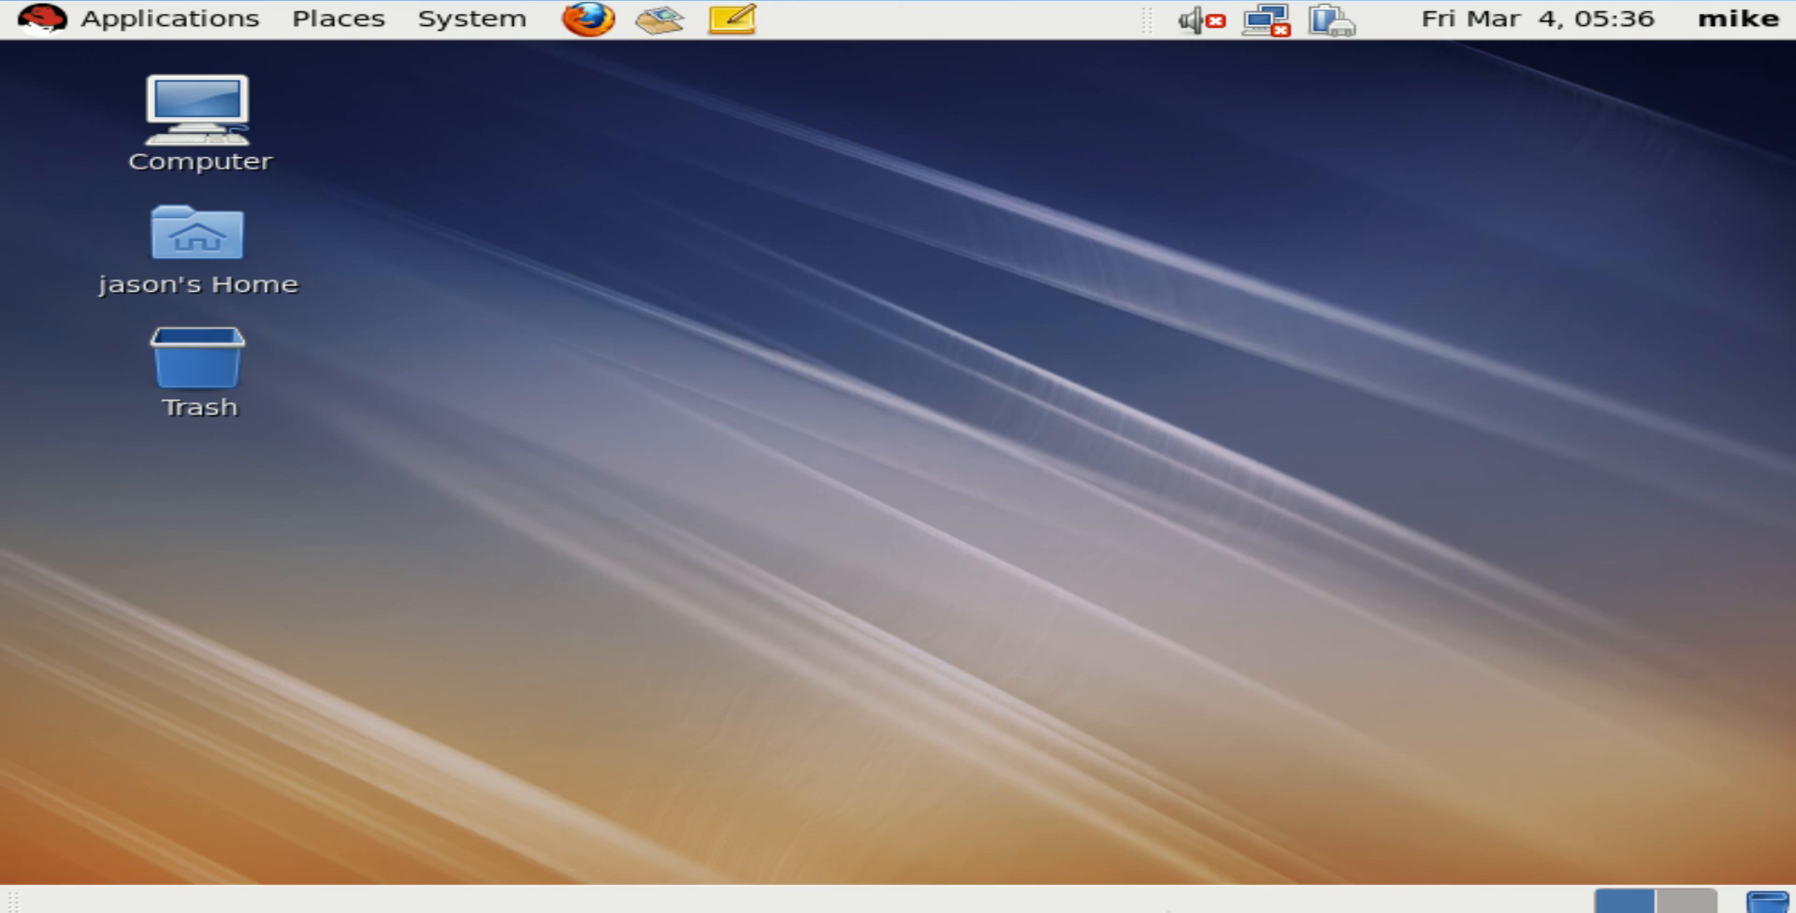
# Open a terminal in the Desktop folder from the desktop's right-click menu
pyautogui.rightClick(760, 816)
pyautogui.press('Up')
pyautogui.press('Up')
pyautogui.press('Up')
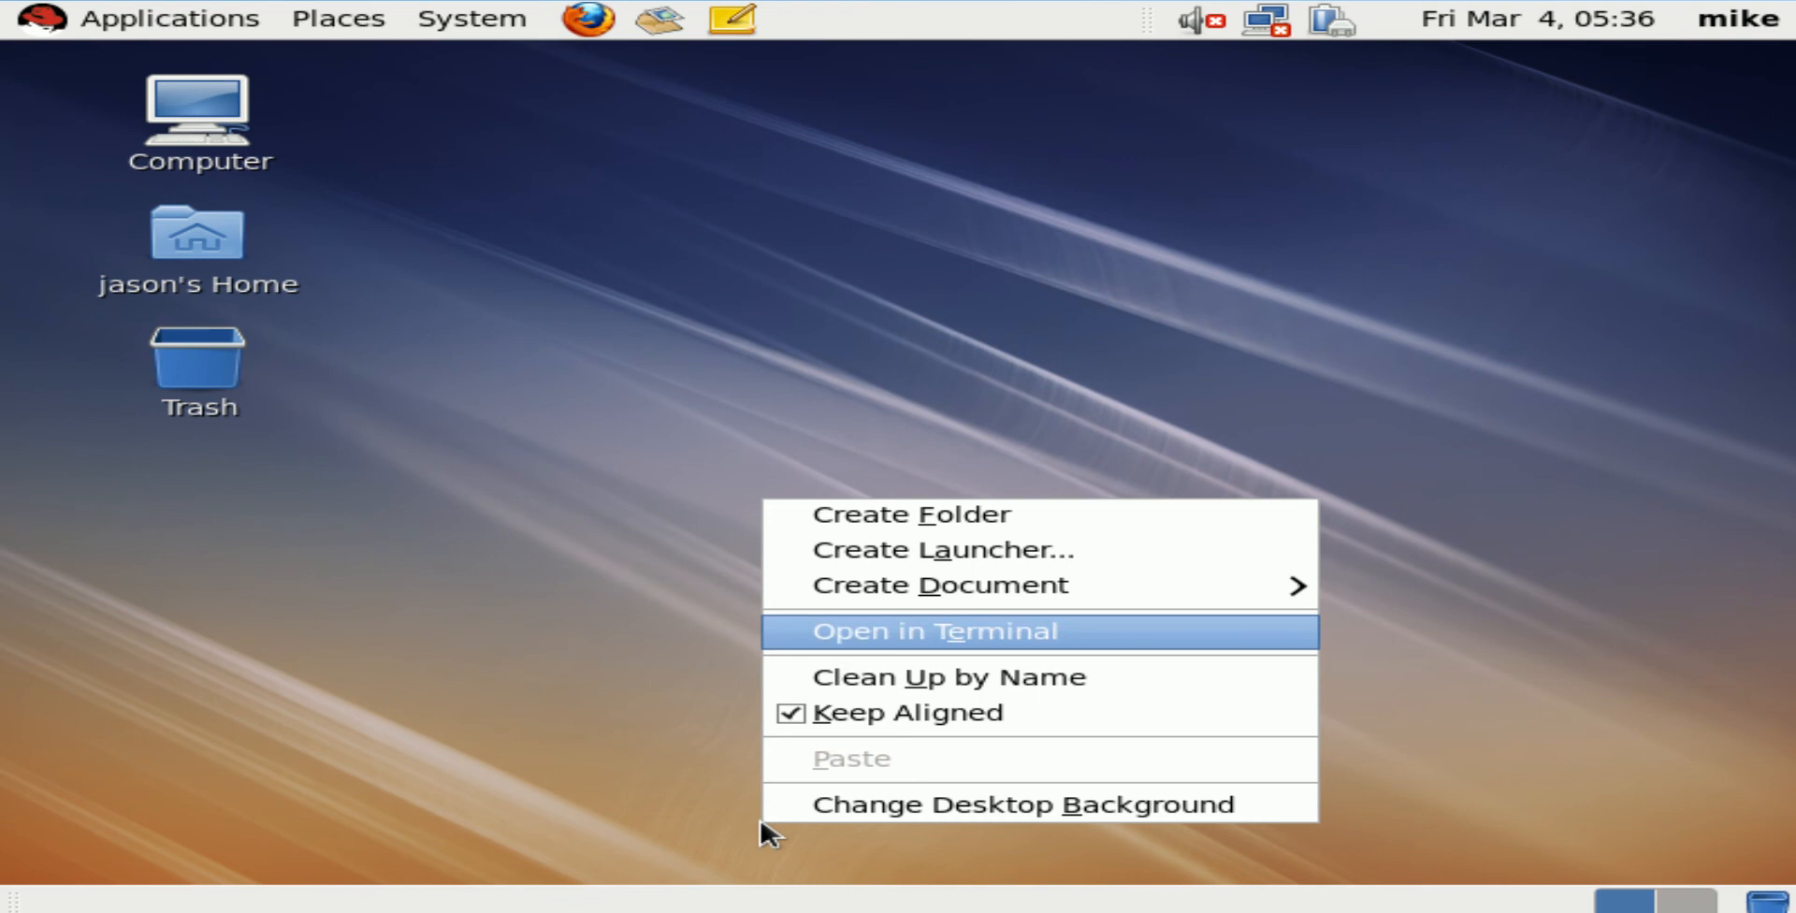
pyautogui.press('Return')
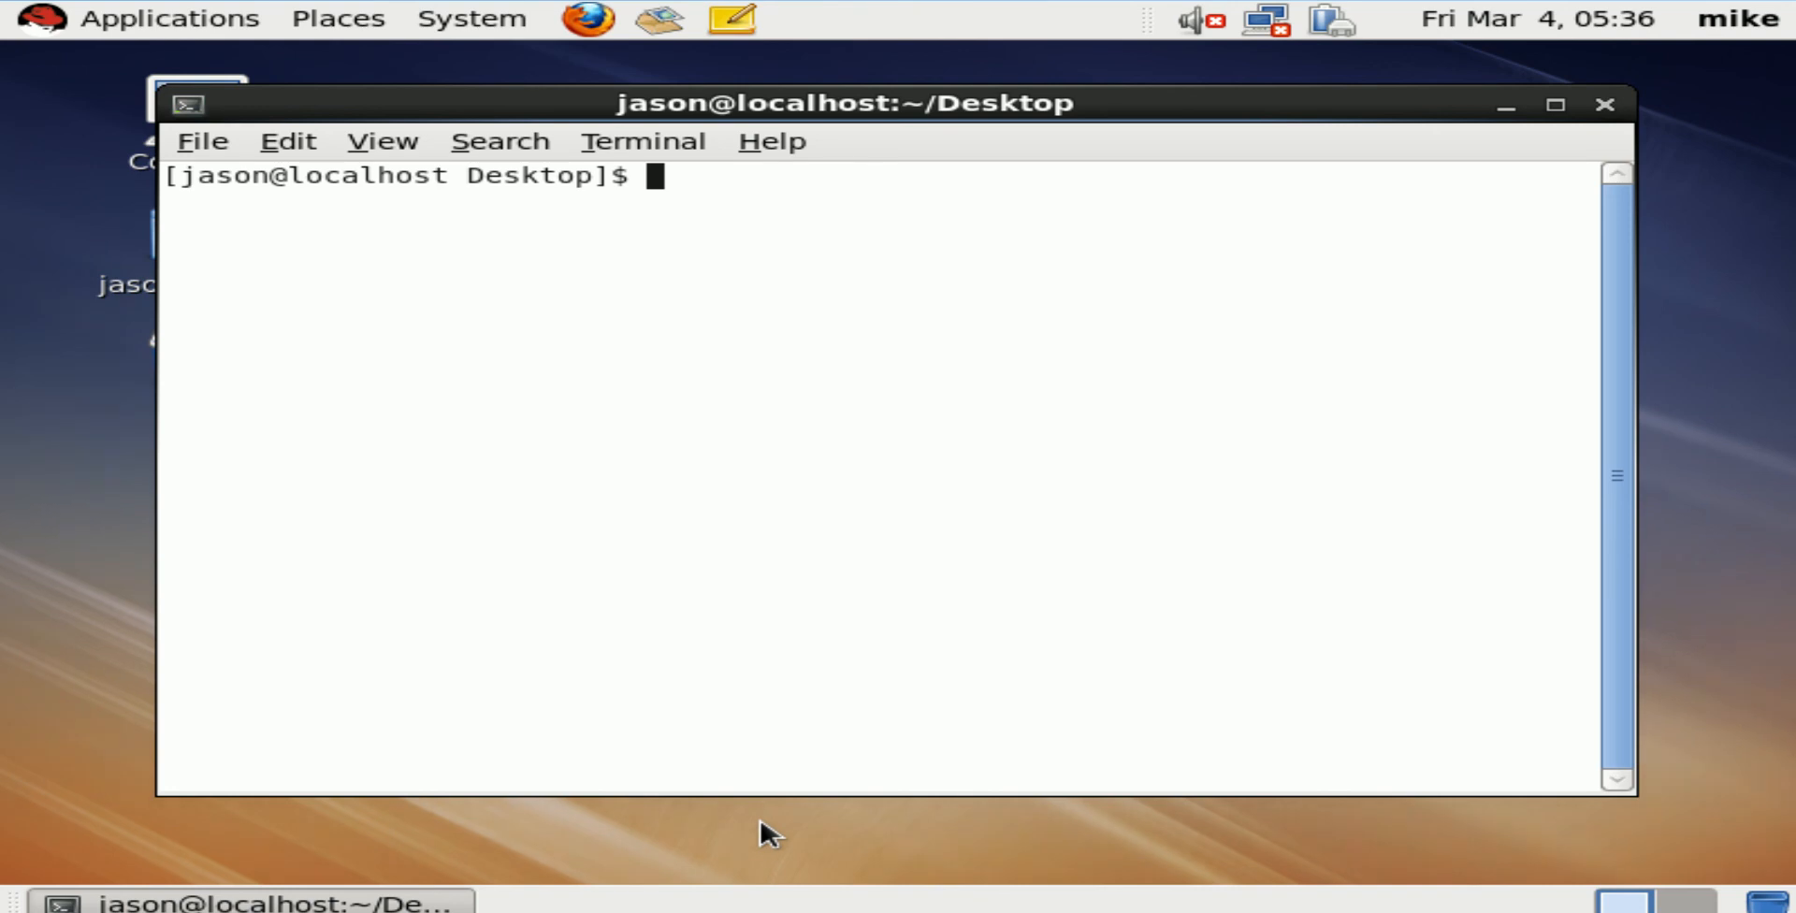
# Run pwd to confirm the Desktop directory, then start su -- to switch to root
pyautogui.write('pwd')
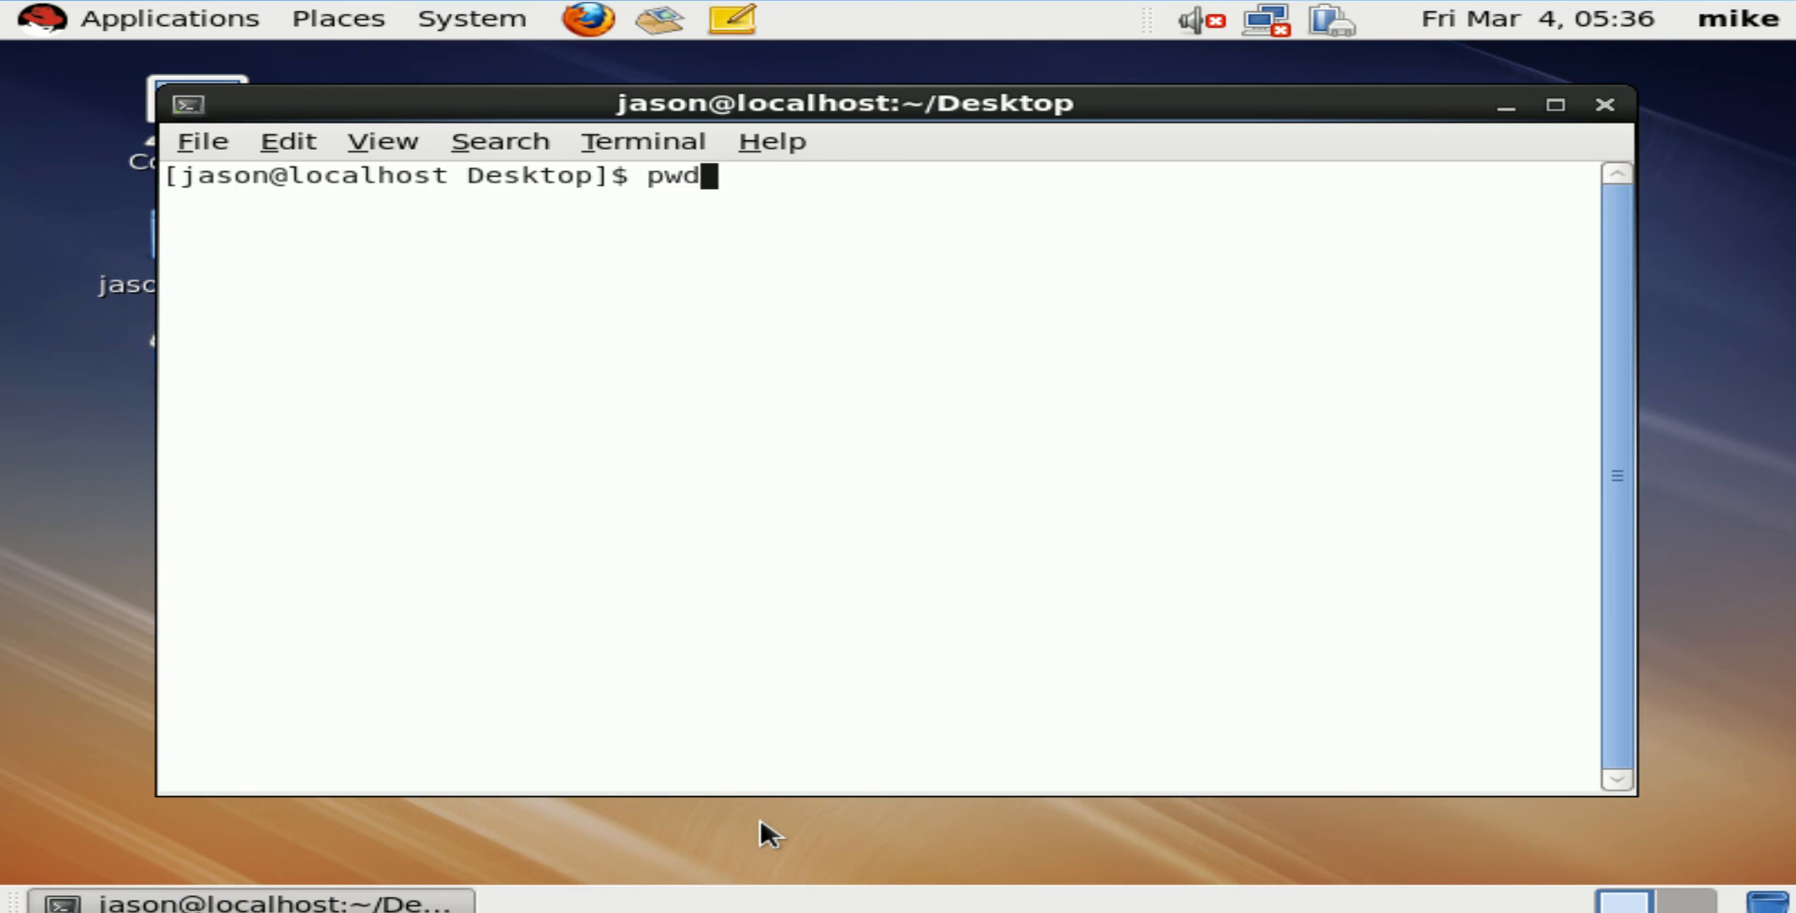
pyautogui.press('Return')
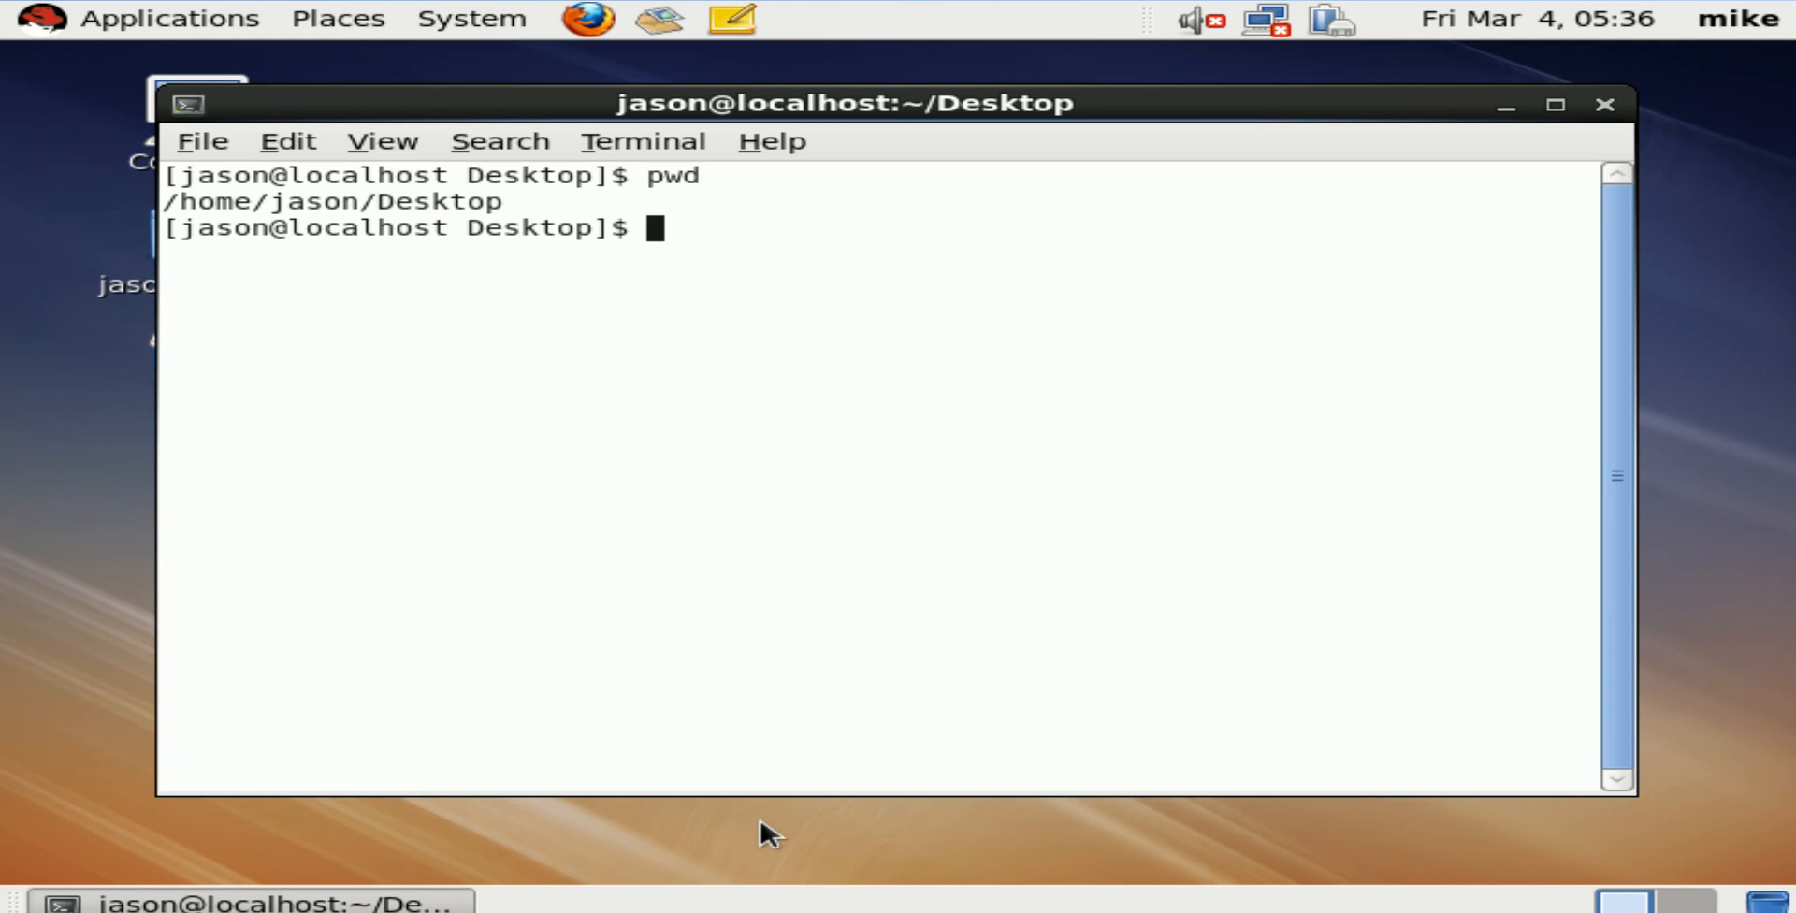
pyautogui.write('su --')
pyautogui.press('Return')
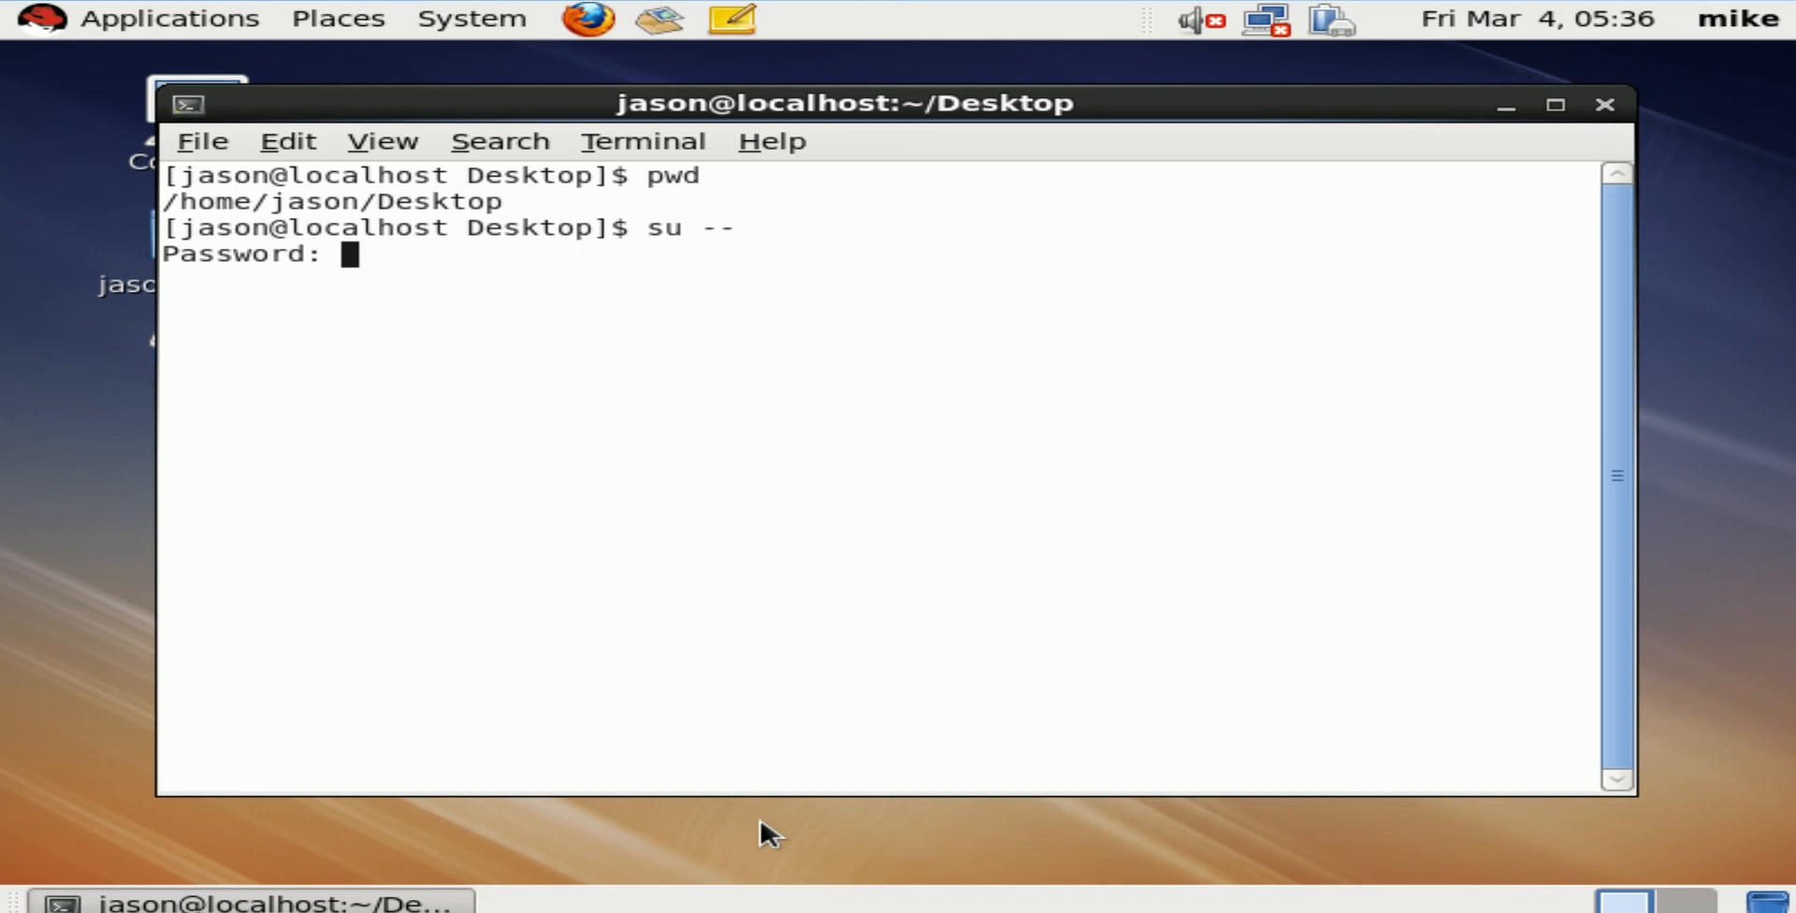
# Enter the root password, check the directory with pwd, and cd to root's home
pyautogui.press('Return')
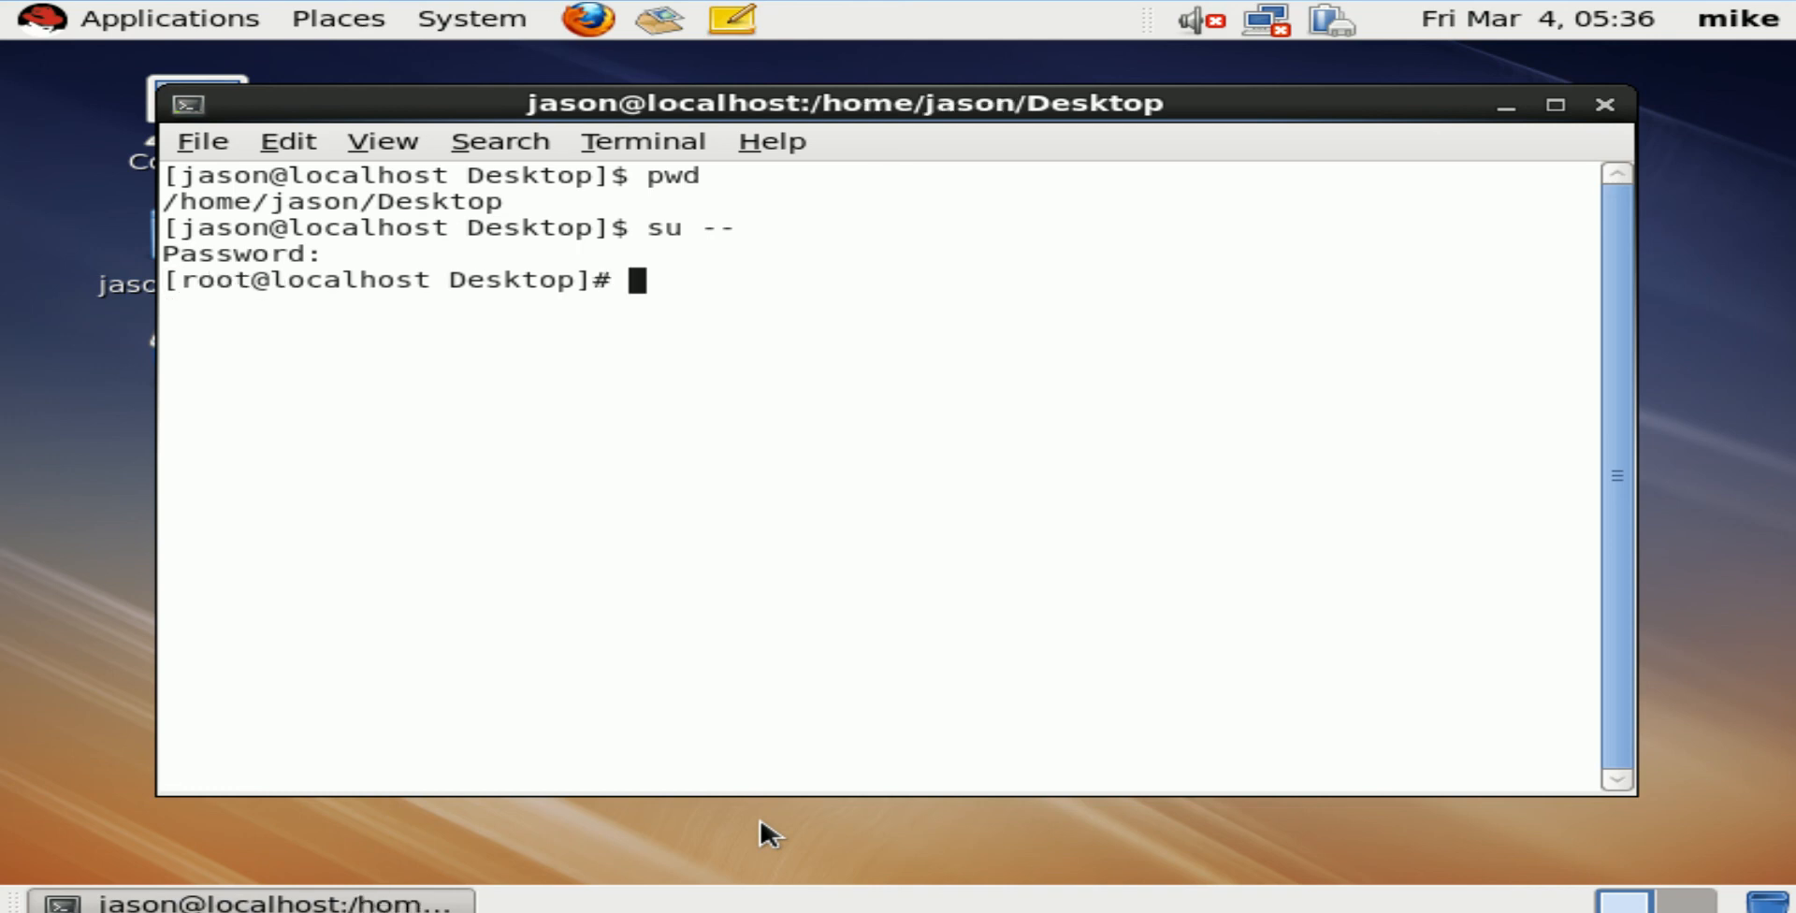
pyautogui.write('pwd')
pyautogui.press('Return')
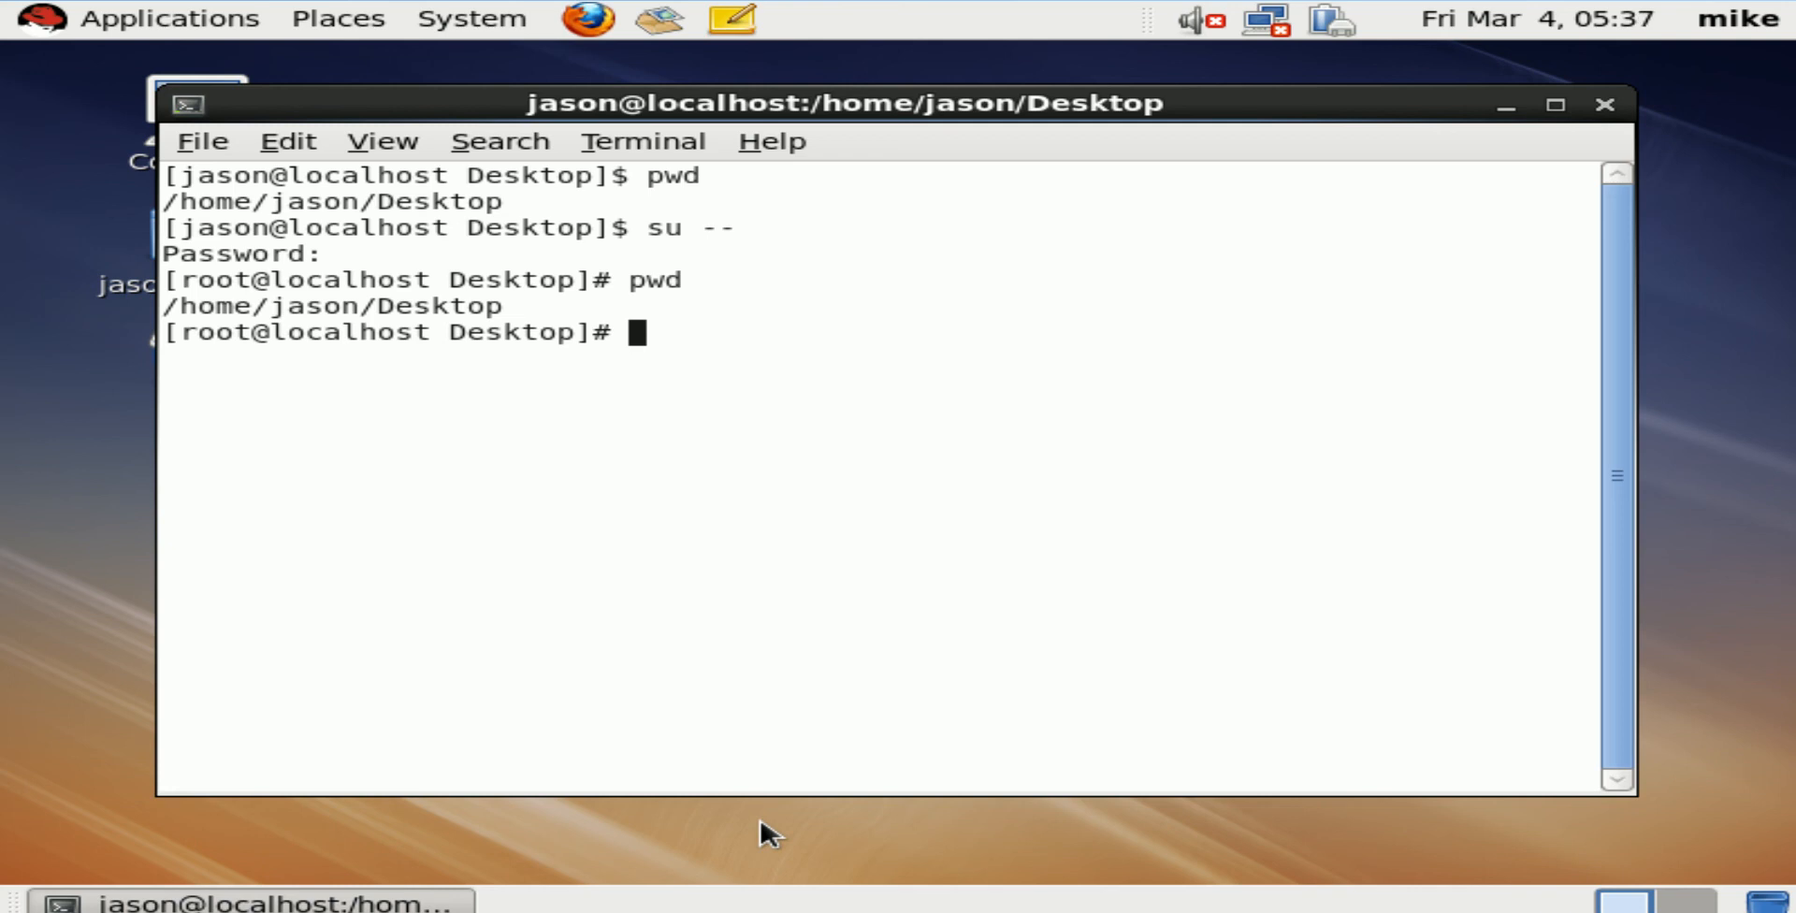
pyautogui.write('cd')
pyautogui.press('Return')
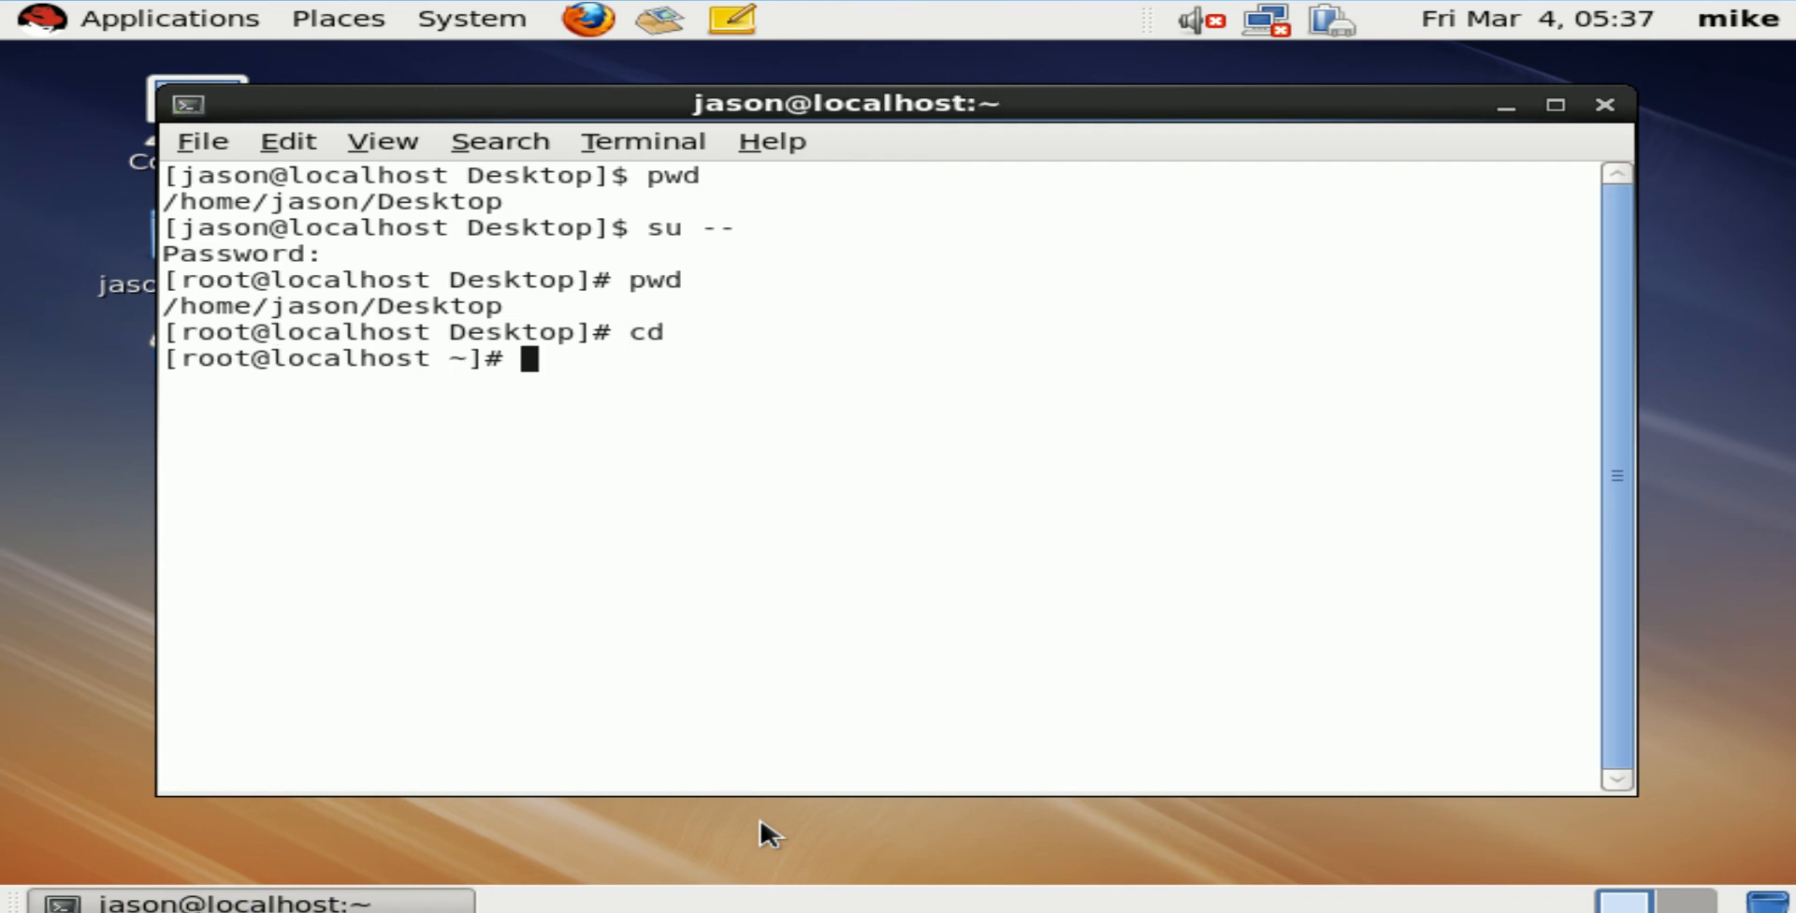
# List root's home files with ls and print install.log with cat
pyautogui.write('ls')
pyautogui.press('Return')
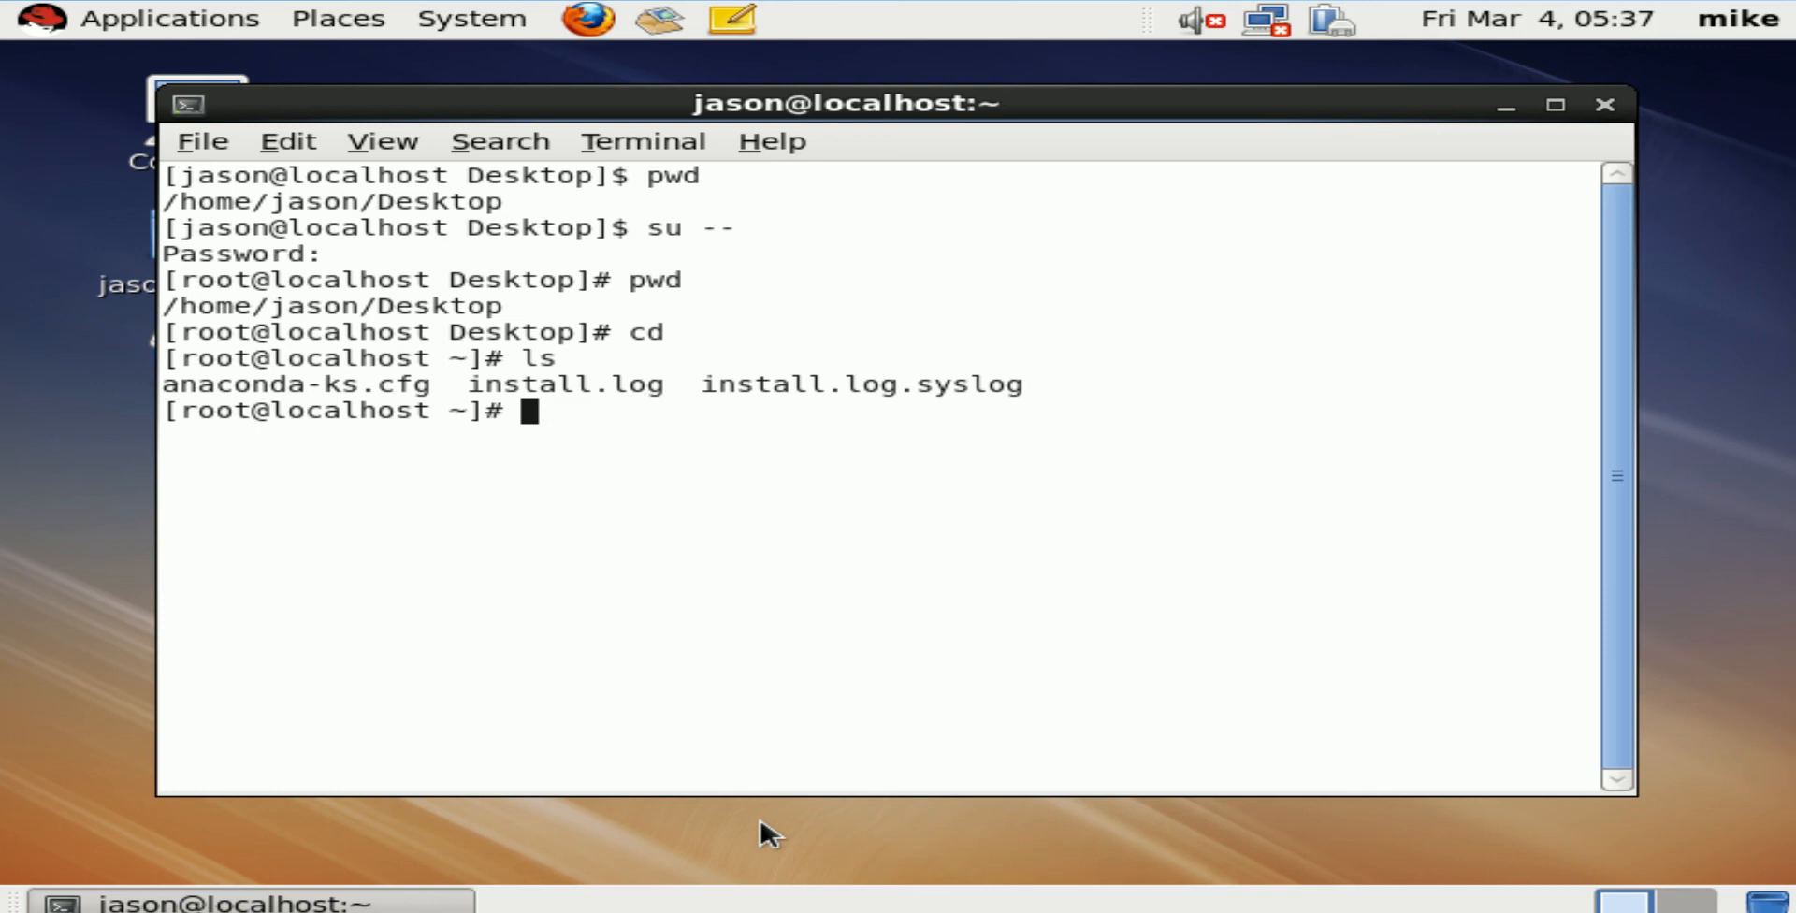
pyautogui.write('cat ins')
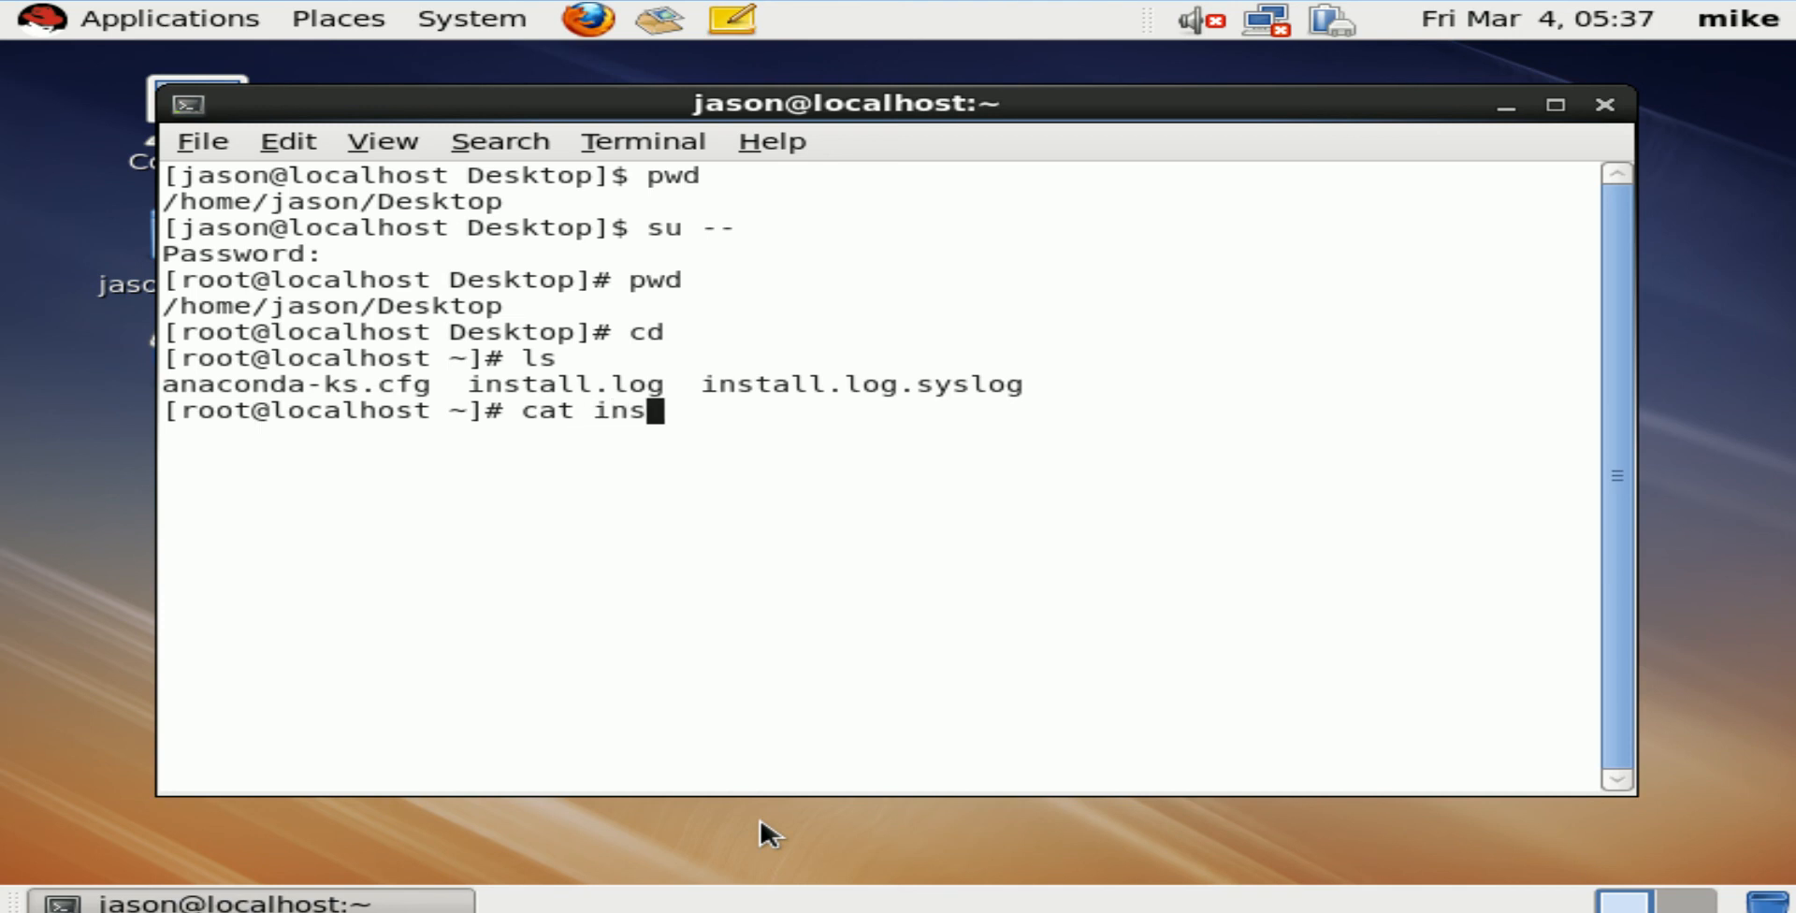
pyautogui.press('Tab')
pyautogui.press('Return')
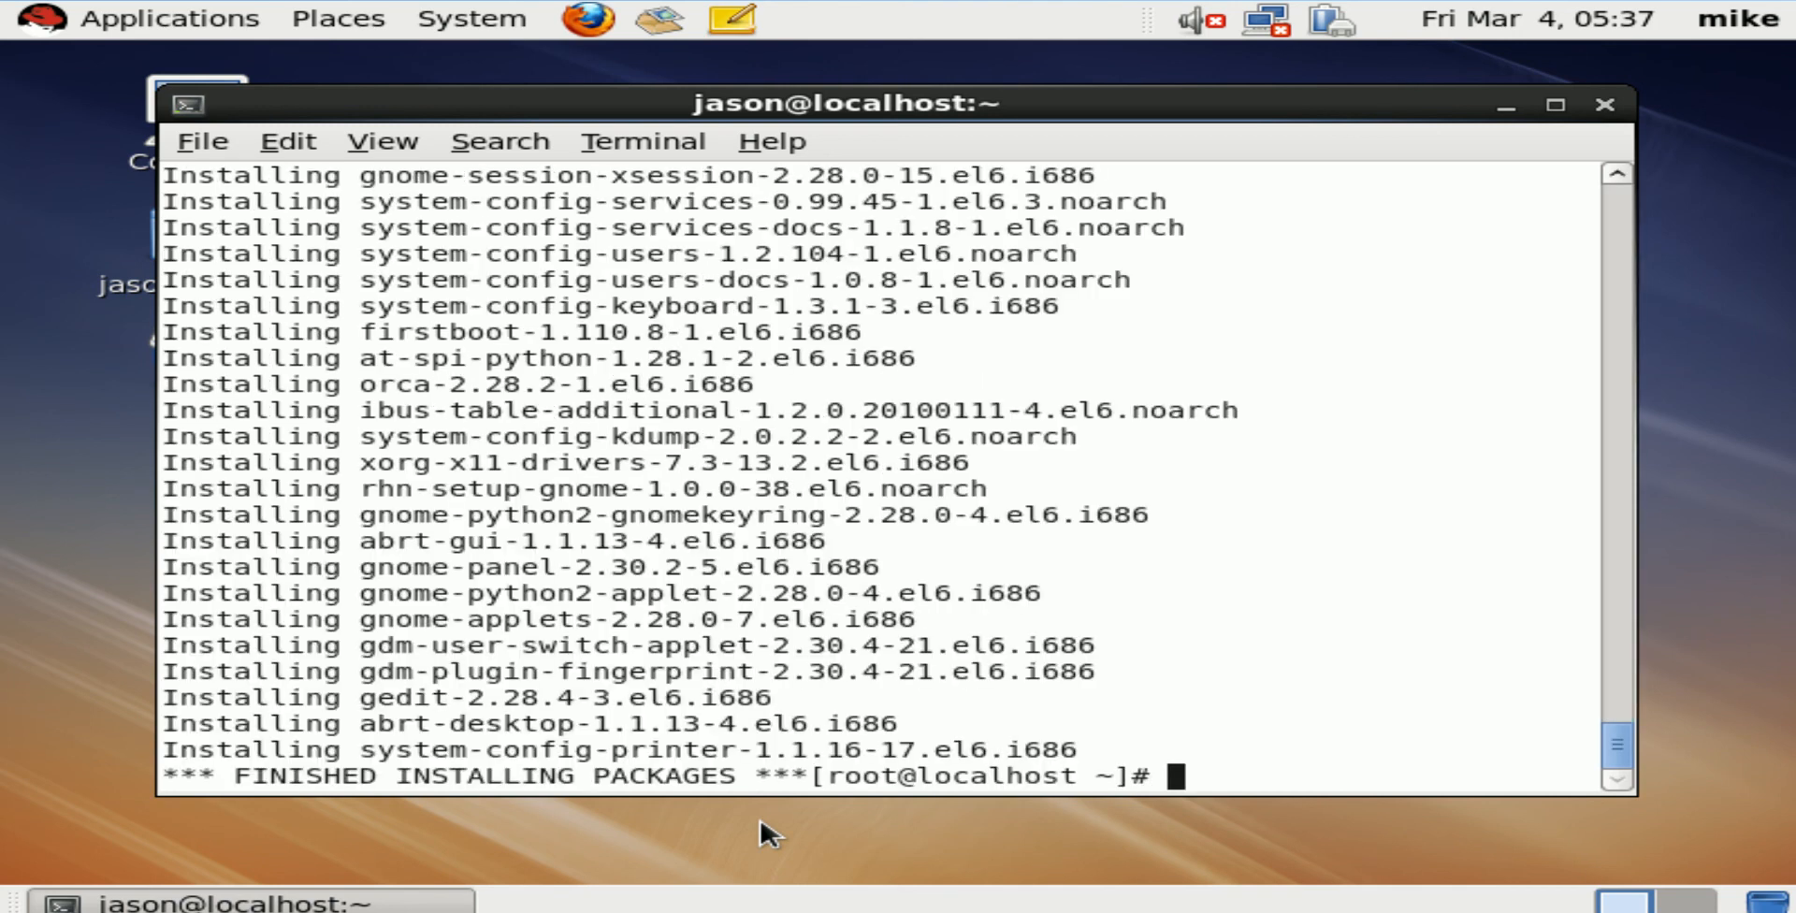